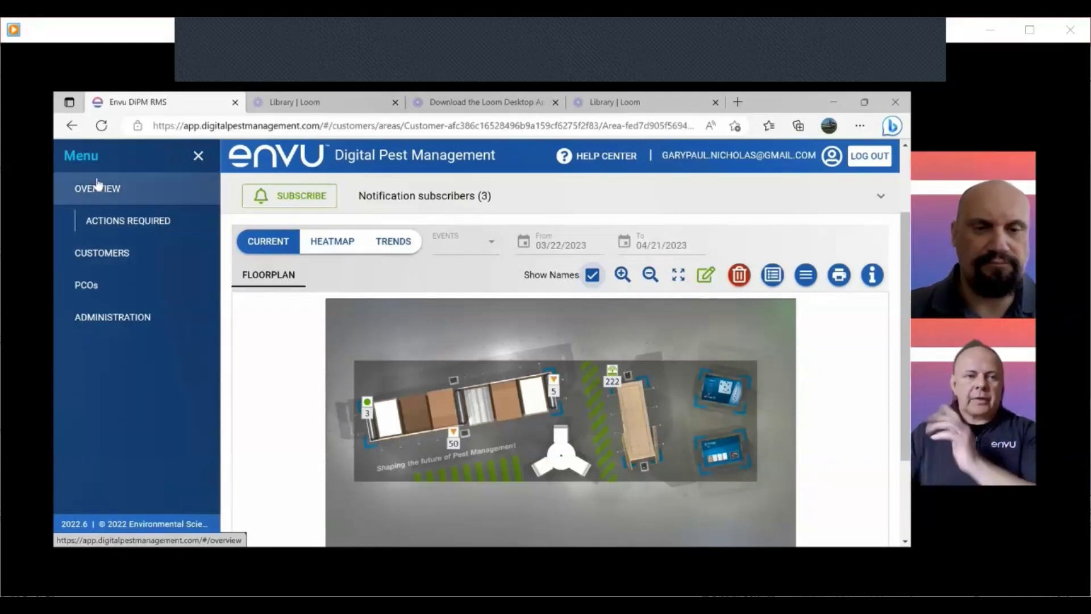
# Reload the Research and Development Lab area page and show the location names on the floorplan.
pyautogui.click(104, 125)
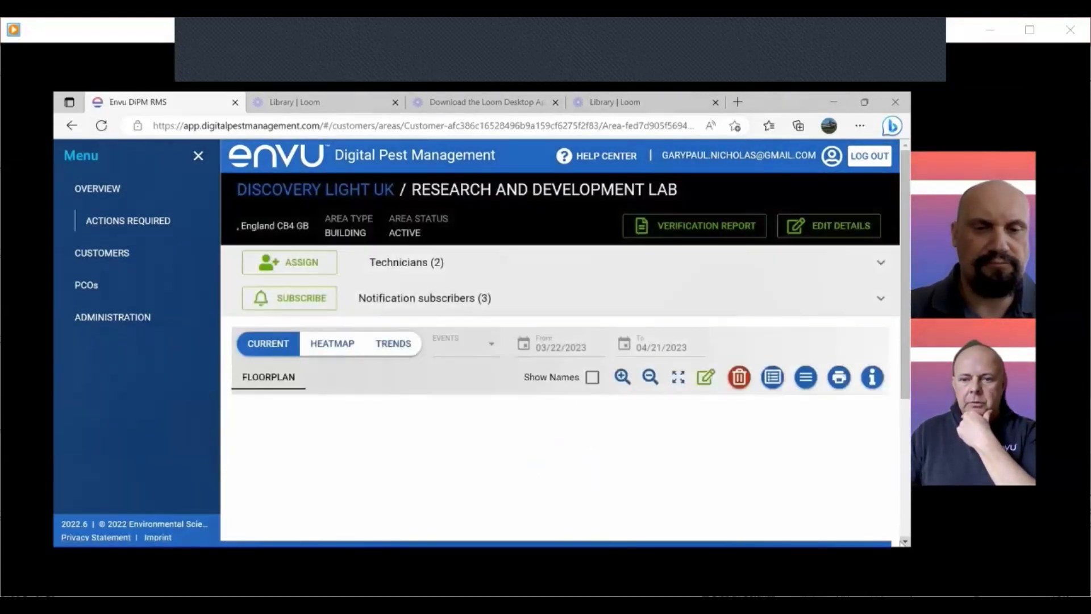
pyautogui.scroll(-3, 750, 471)
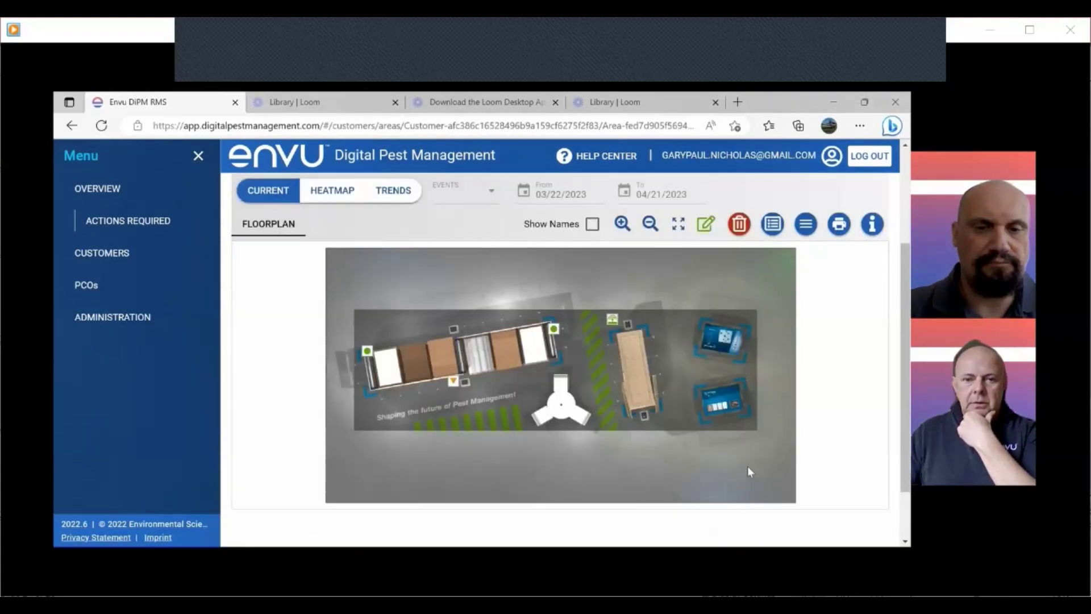
pyautogui.click(591, 223)
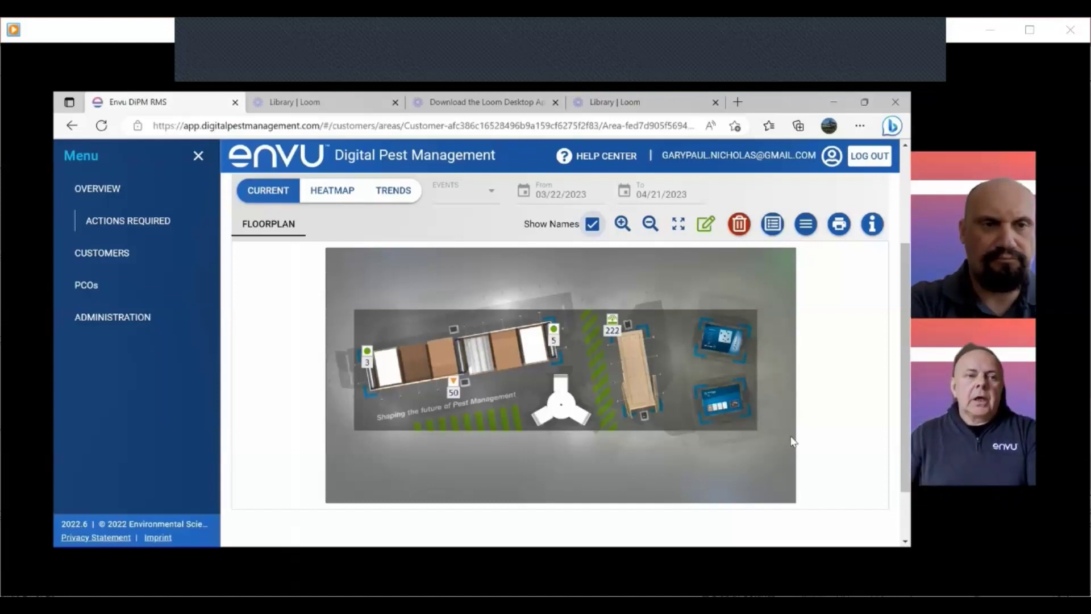
# Refresh the area page once more to update the device statuses and turn the floorplan names back on.
pyautogui.click(103, 130)
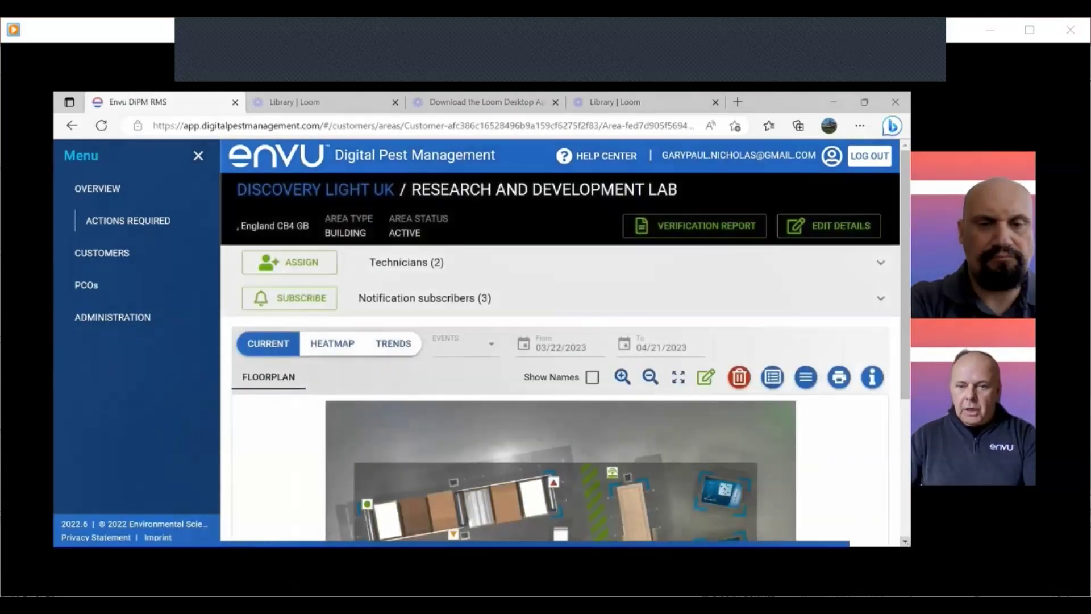
pyautogui.scroll(-3, 779, 429)
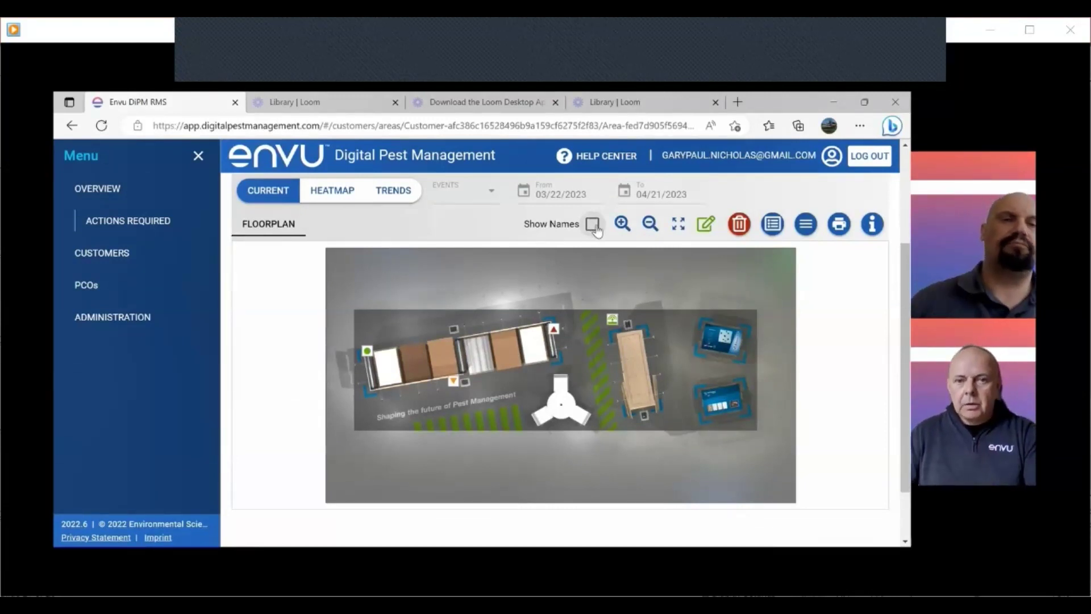
pyautogui.click(592, 225)
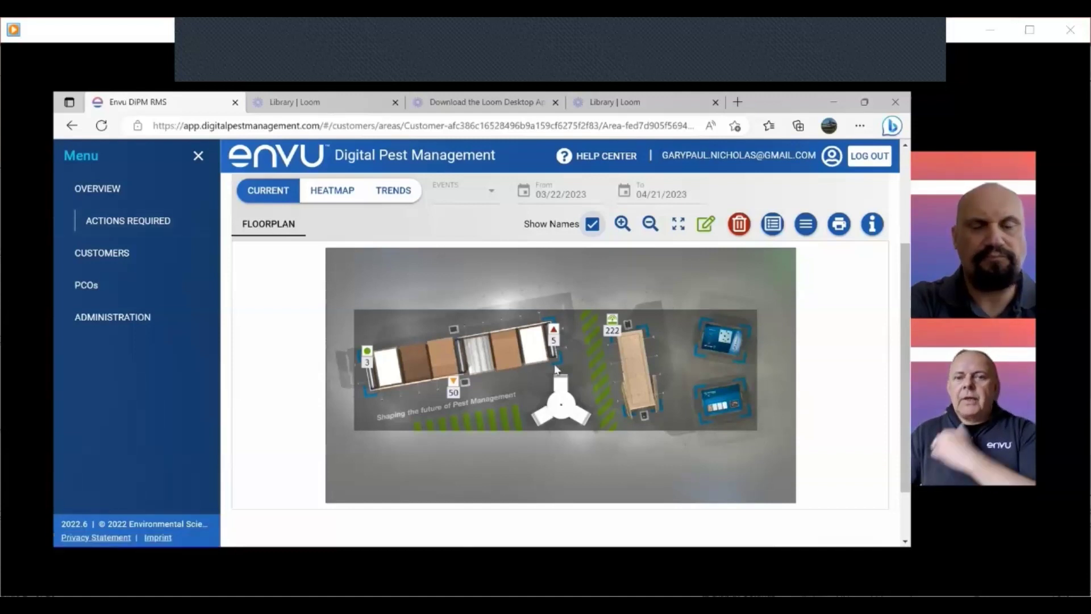
# Open monitored location 5 from the floorplan and examine its current status and monitored location details.
pyautogui.click(553, 331)
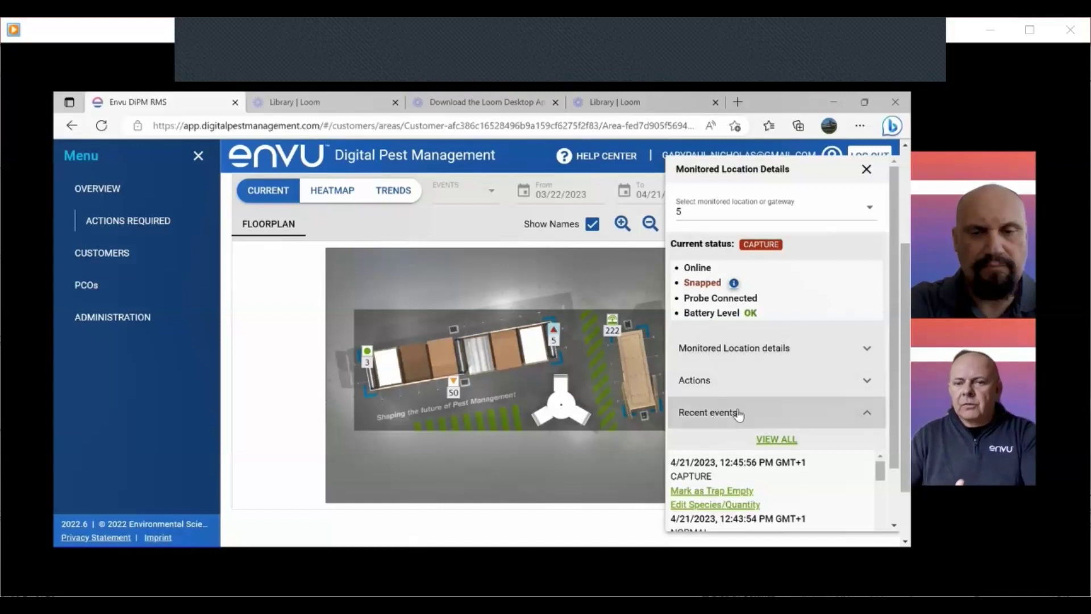
pyautogui.click(863, 358)
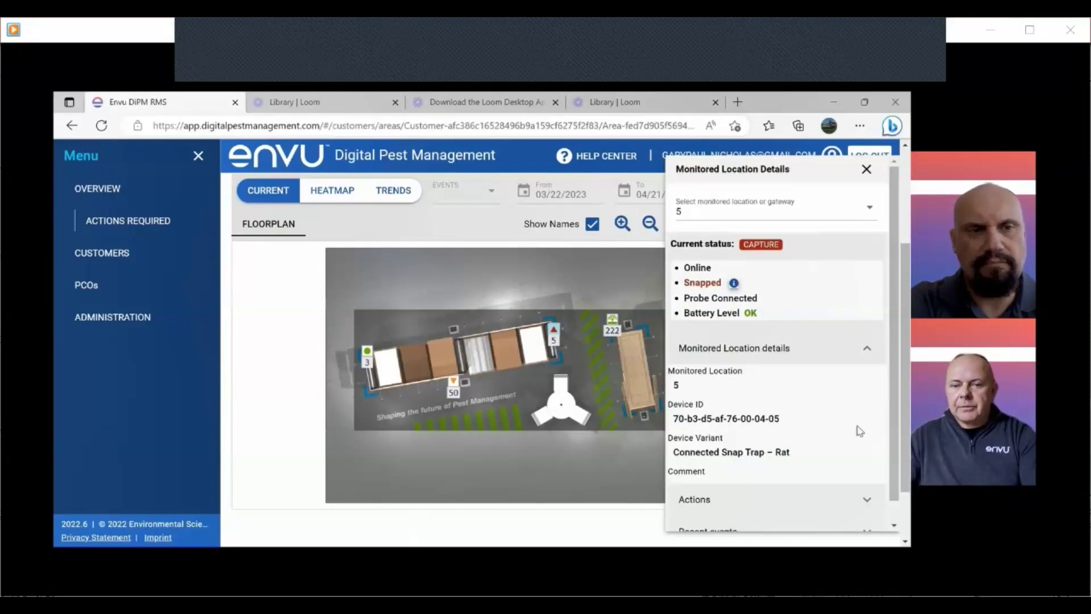
pyautogui.scroll(-1, 800, 449)
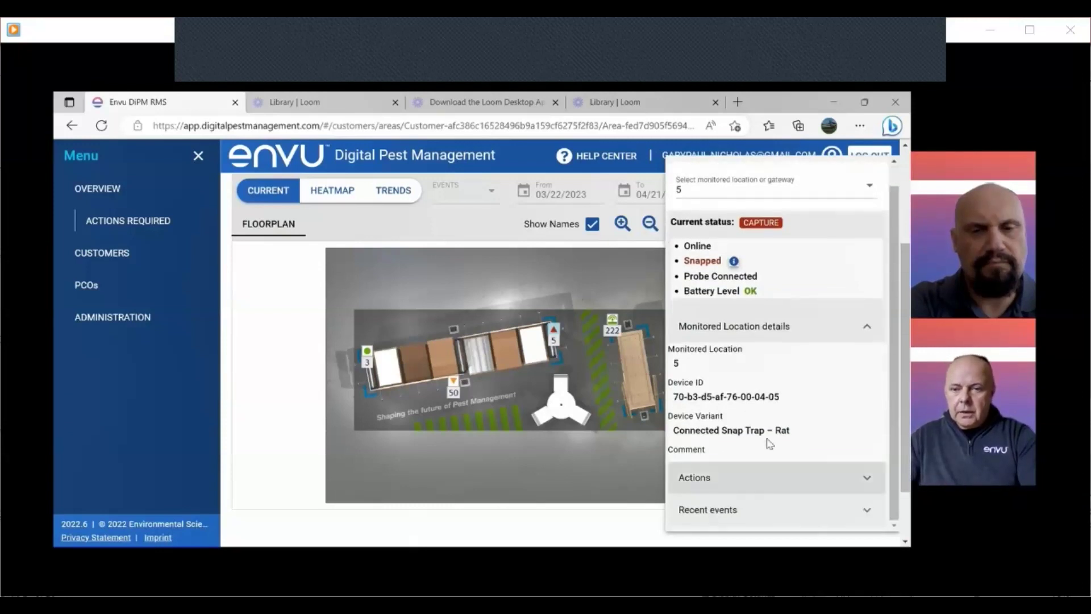
pyautogui.scroll(-1, 779, 434)
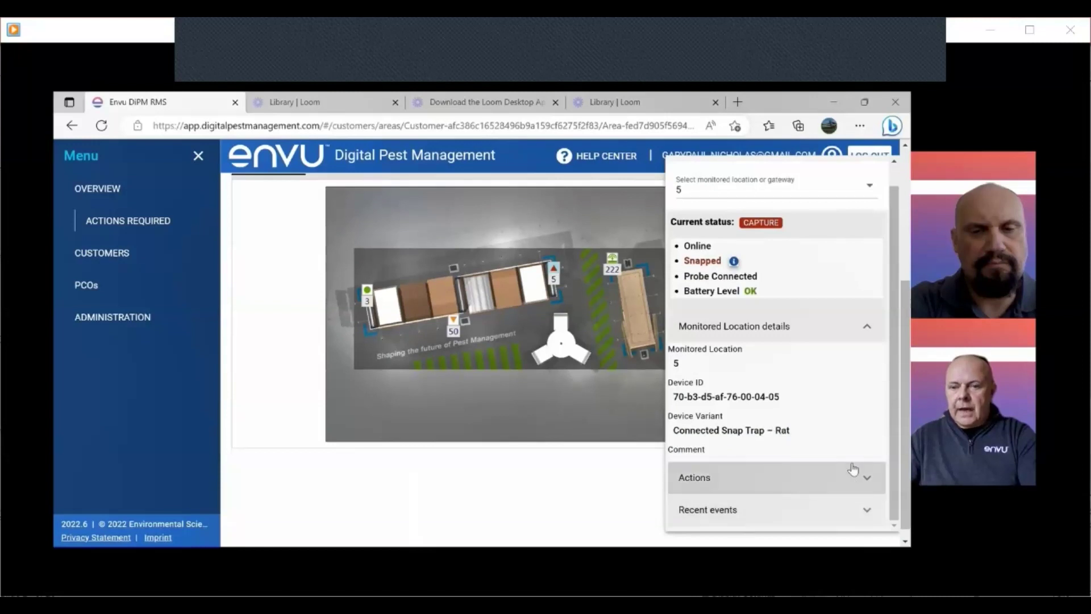
pyautogui.scroll(-1, 846, 483)
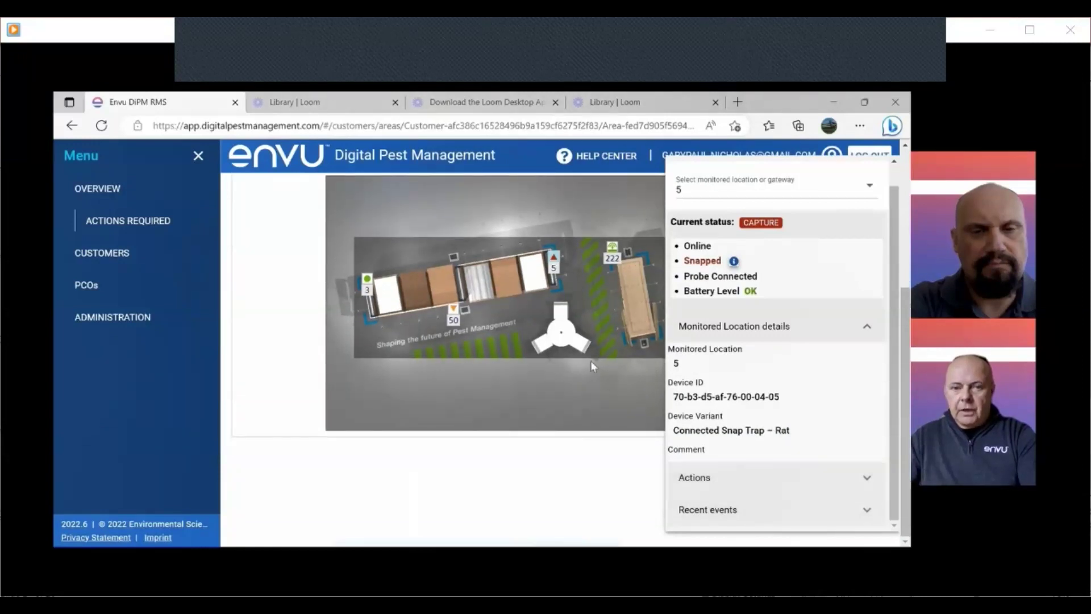
pyautogui.scroll(-1, 590, 360)
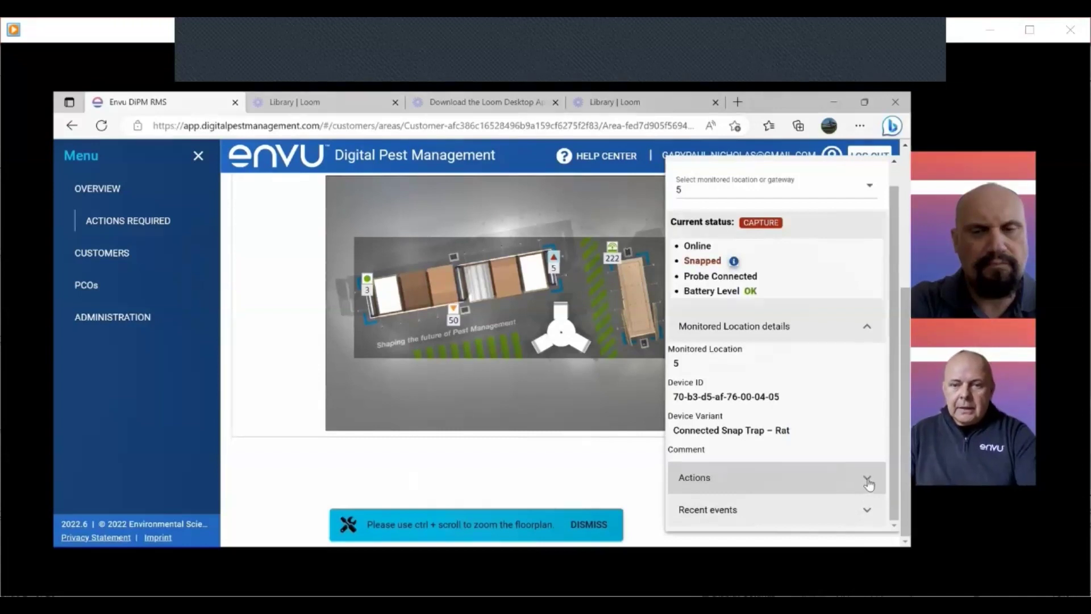
# Expand the recent events of monitored location 5 and look through the event list.
pyautogui.click(867, 511)
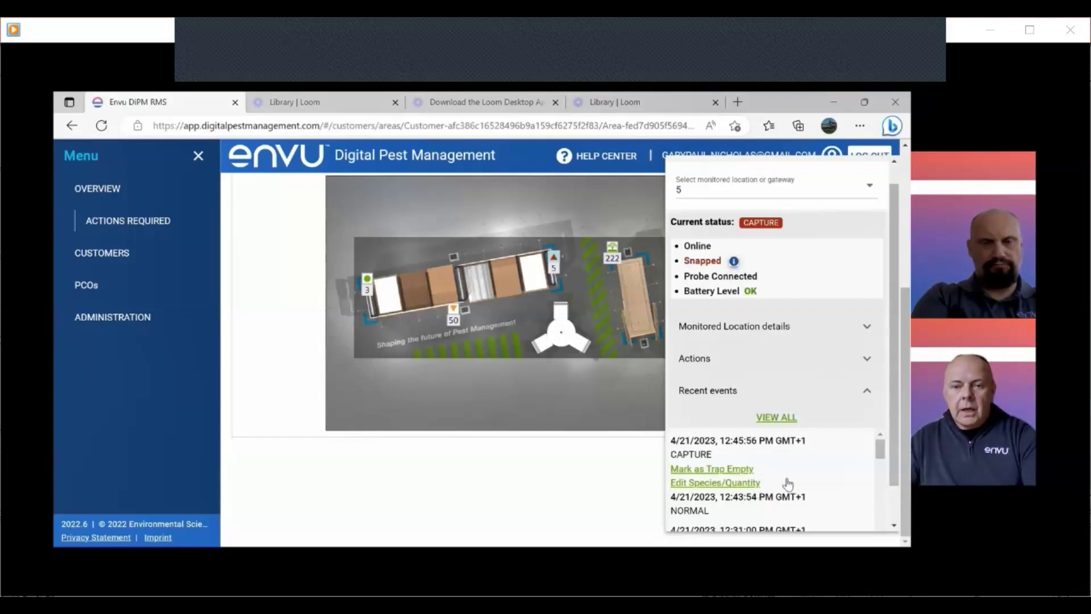
pyautogui.scroll(-3, 739, 488)
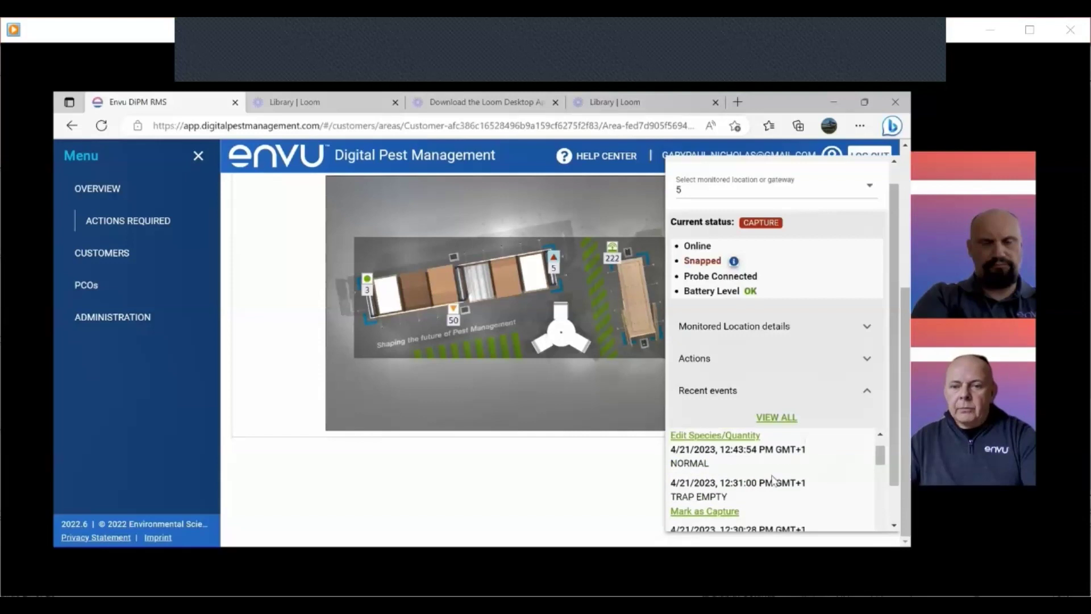
pyautogui.scroll(-5, 756, 483)
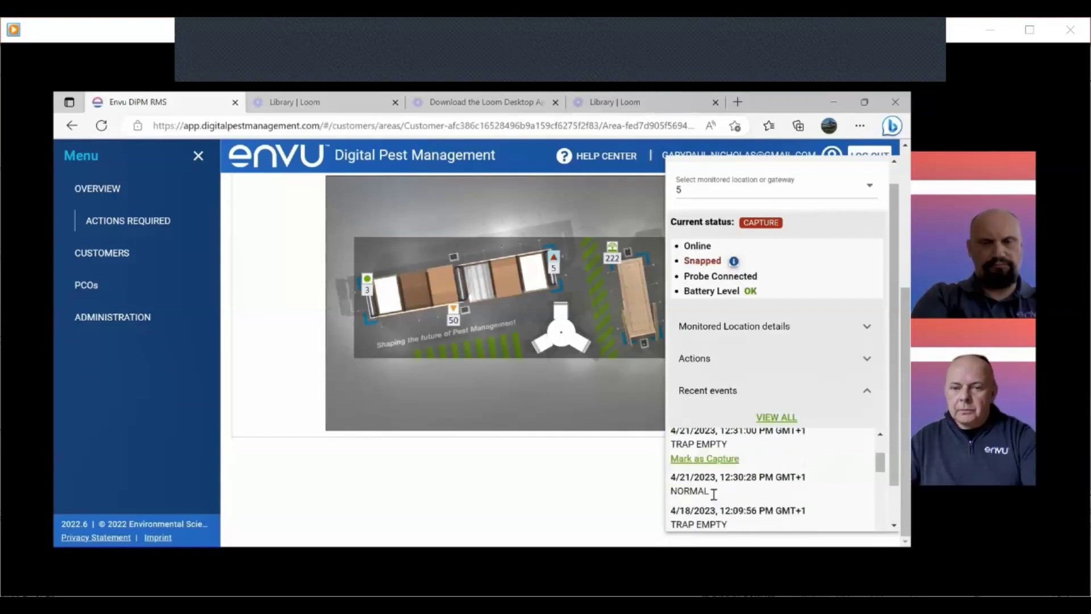
pyautogui.scroll(-4, 803, 465)
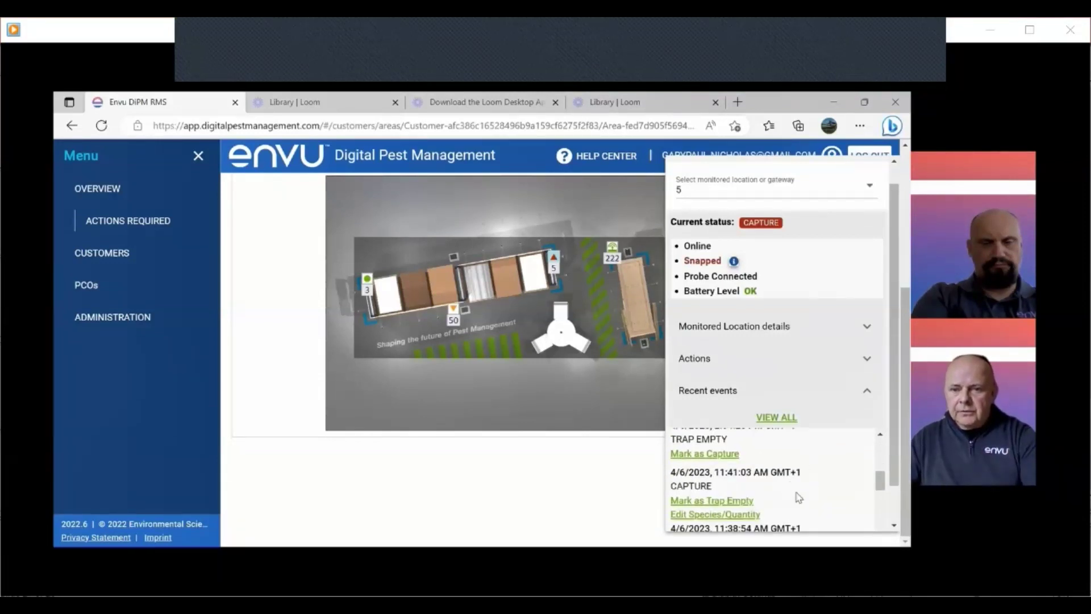
pyautogui.scroll(-1, 739, 488)
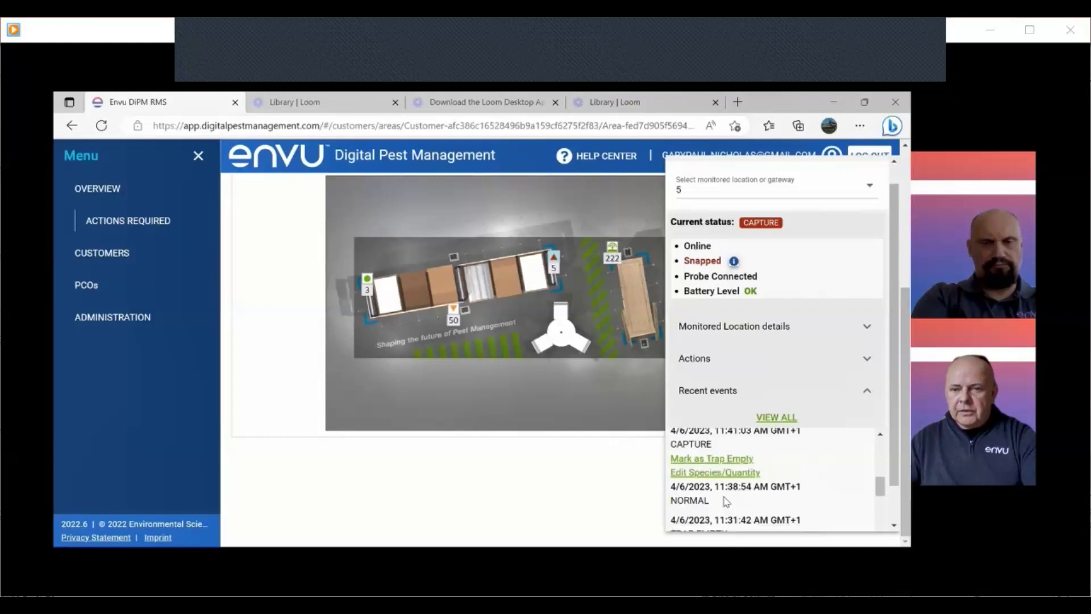
# View all events of monitored location 5 on its details page and examine the active and inactive monitors.
pyautogui.click(768, 420)
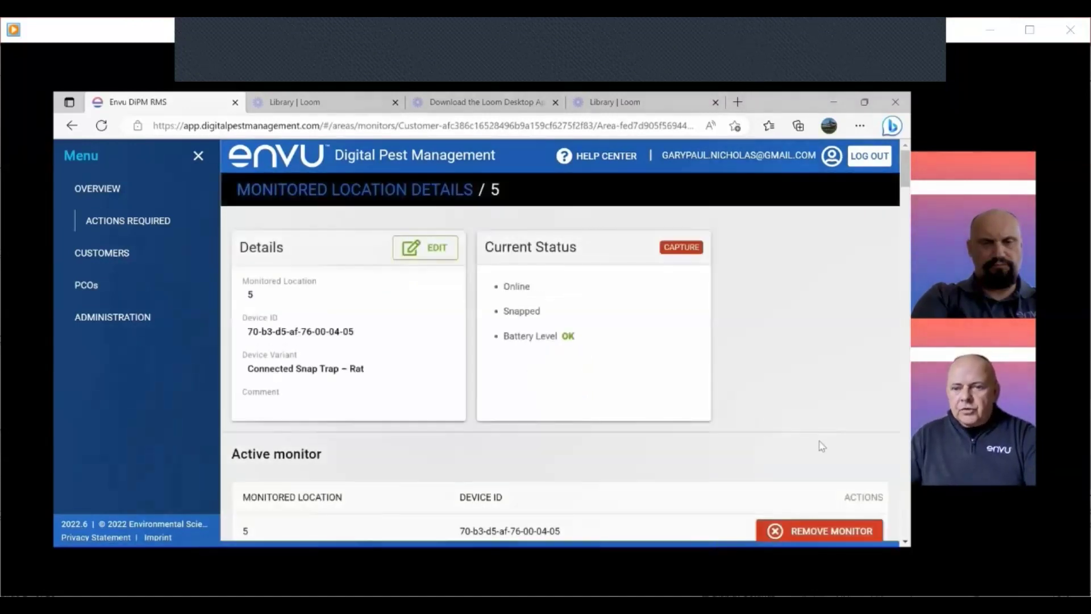
pyautogui.scroll(-3, 667, 401)
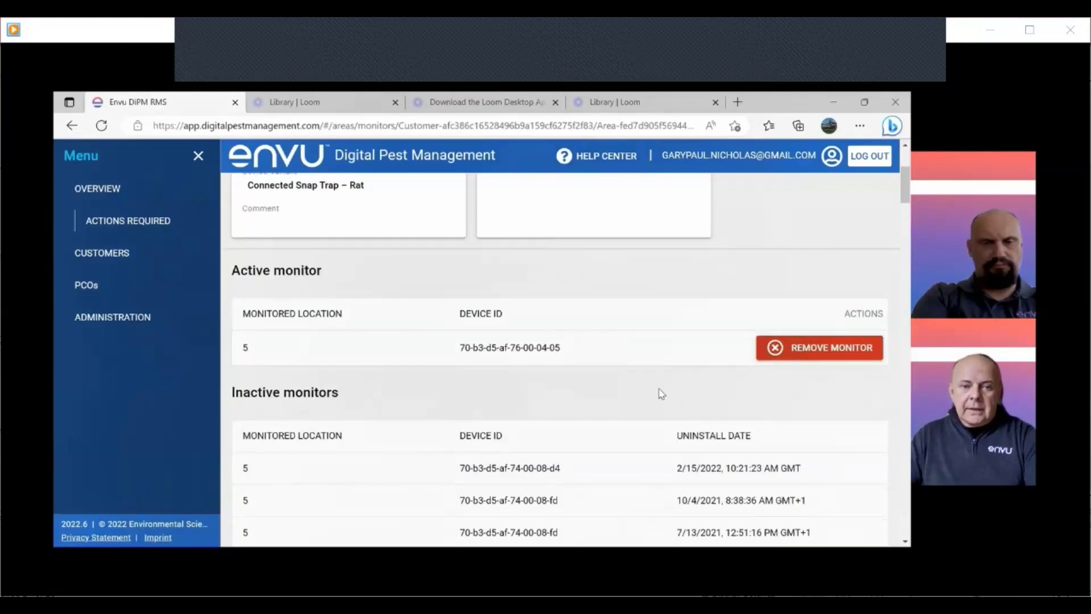
pyautogui.scroll(-2, 638, 392)
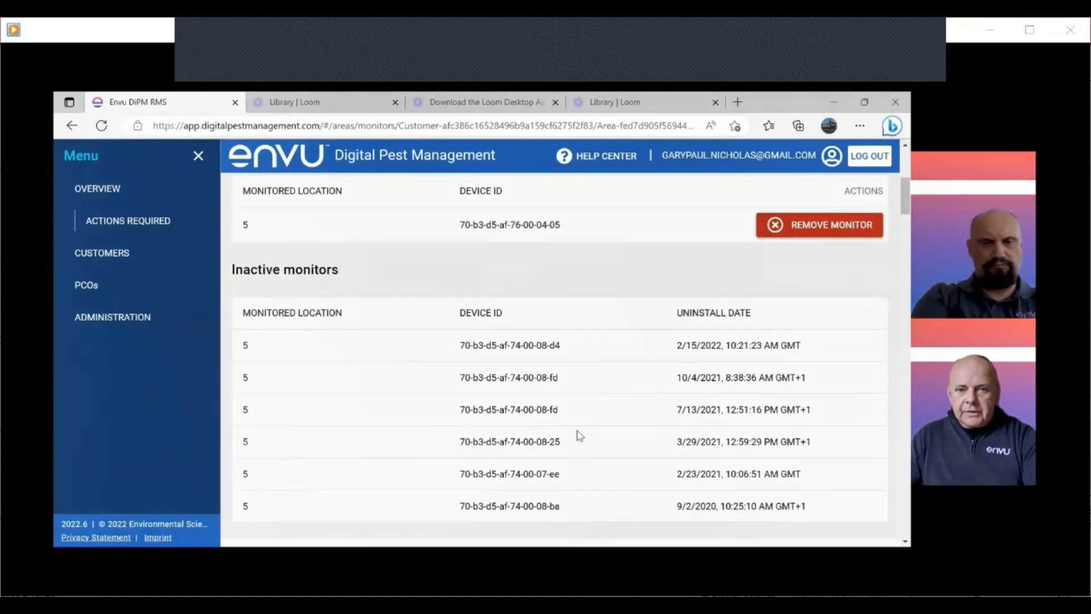
pyautogui.scroll(-1, 594, 426)
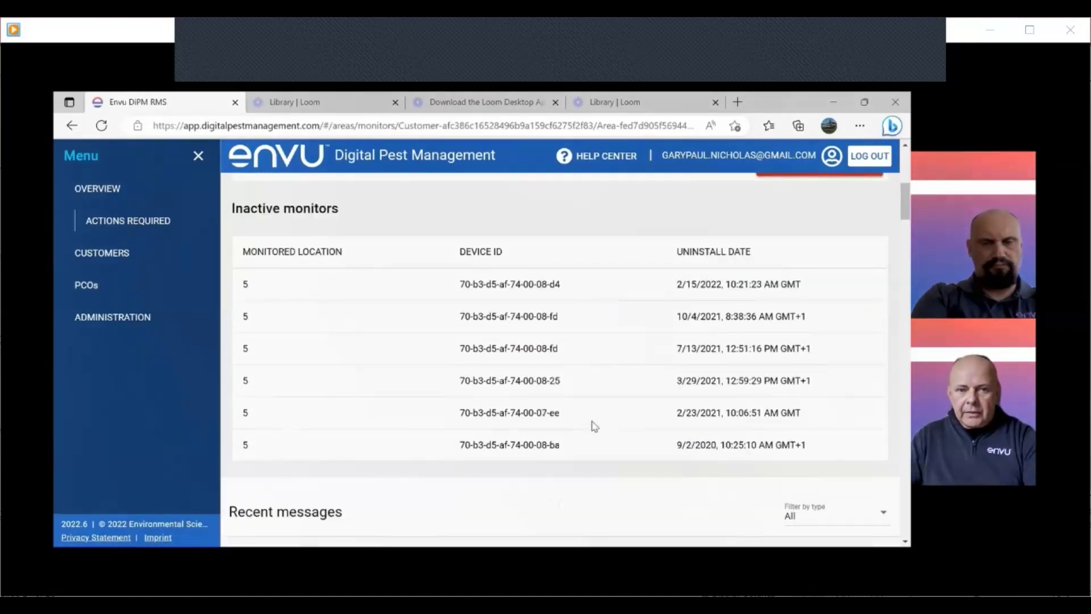
pyautogui.scroll(-1, 594, 426)
pyautogui.scroll(-1, 594, 426)
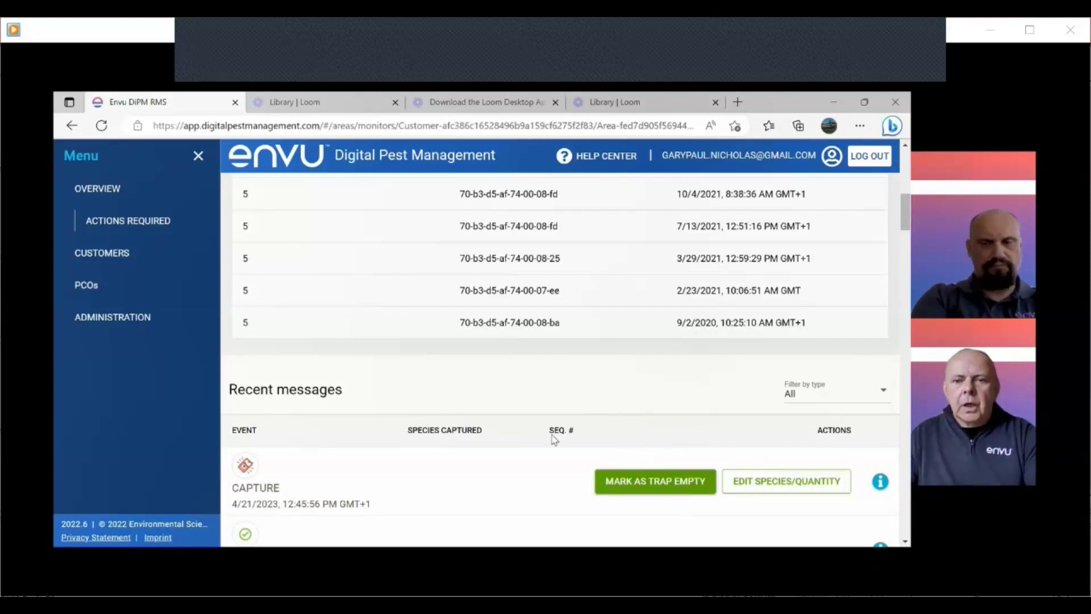
# Examine the recent messages of monitored location 5, comparing capture, normal and trap empty events and the species captured.
pyautogui.scroll(-1, 630, 405)
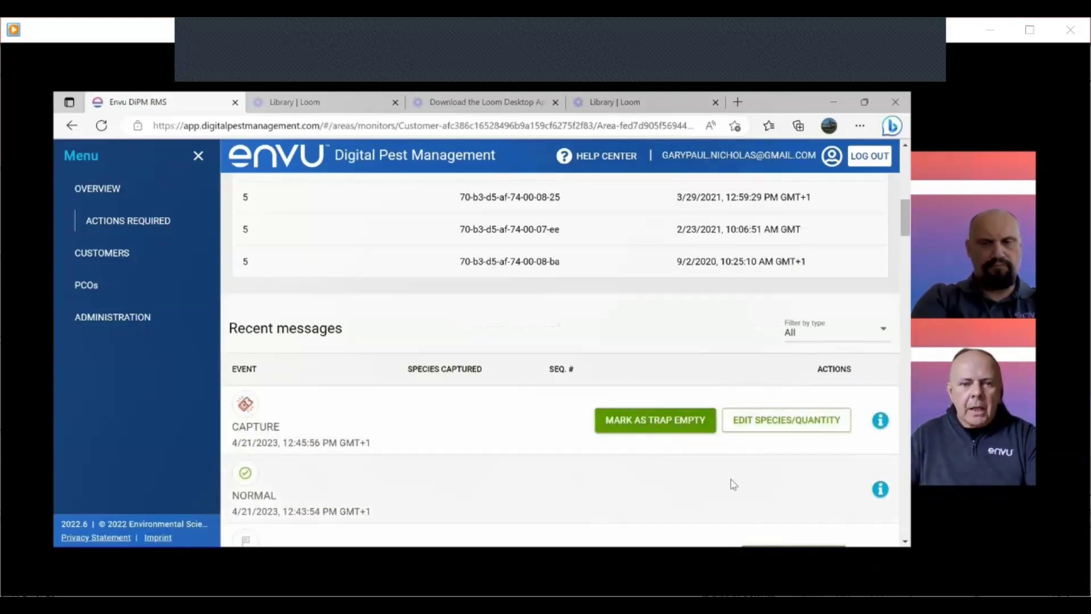
pyautogui.scroll(-2, 706, 466)
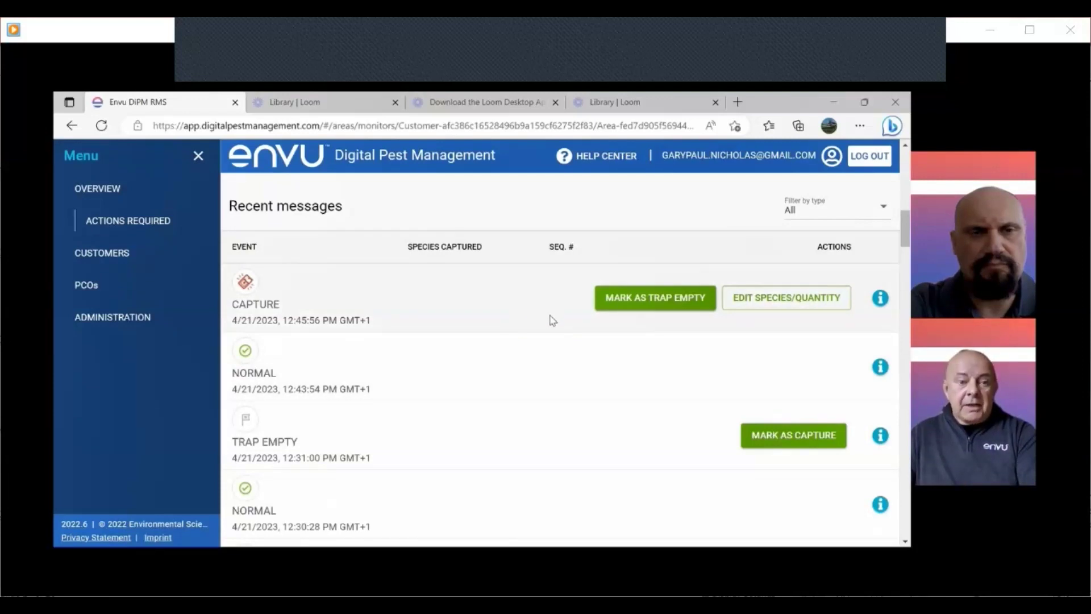
pyautogui.scroll(-4, 515, 316)
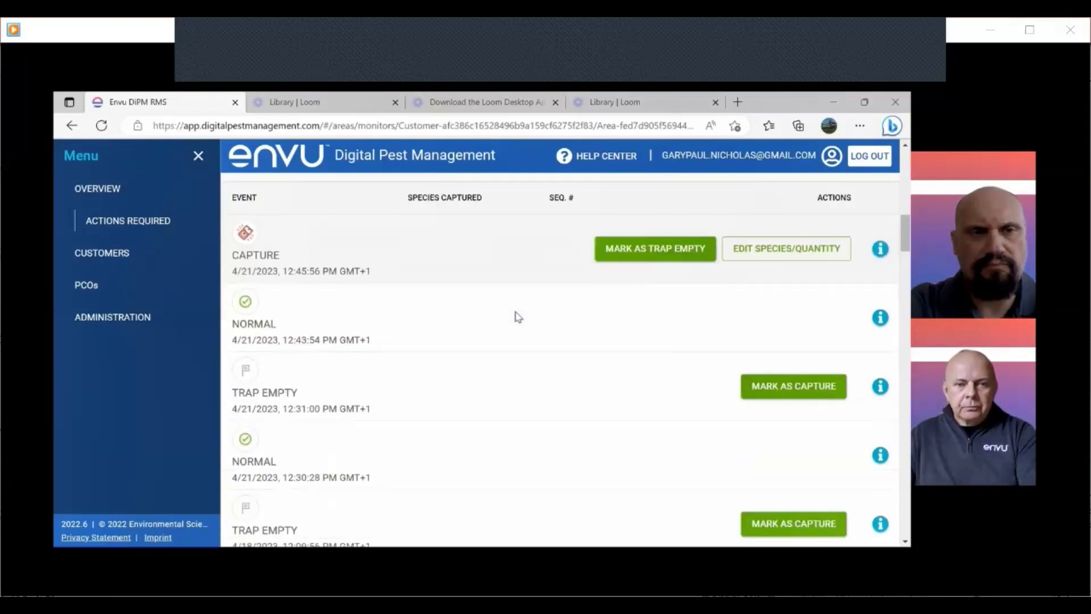
pyautogui.scroll(-2, 515, 316)
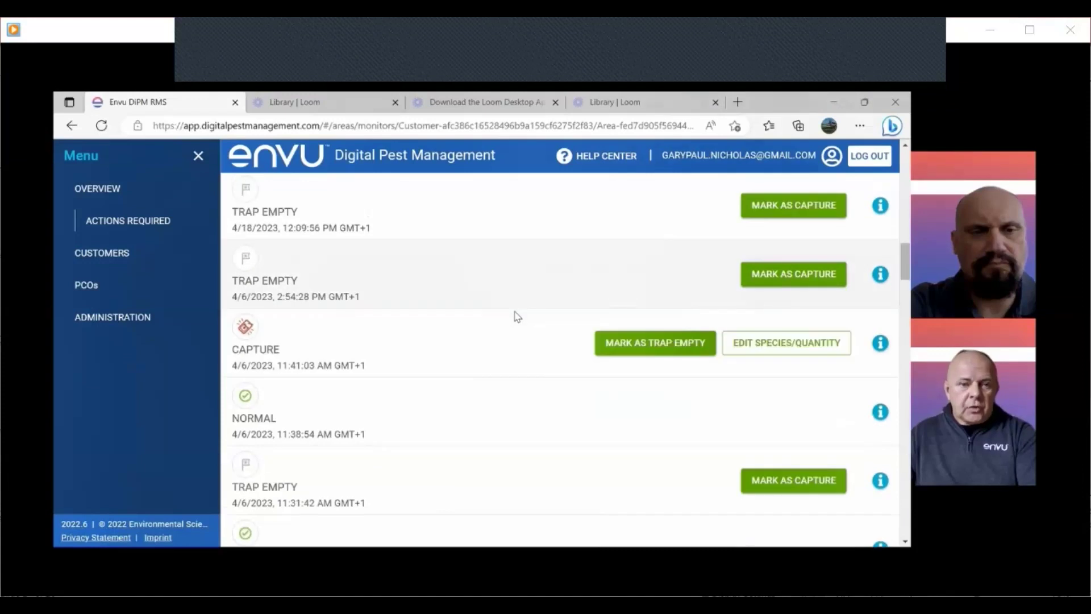
pyautogui.scroll(-2, 525, 324)
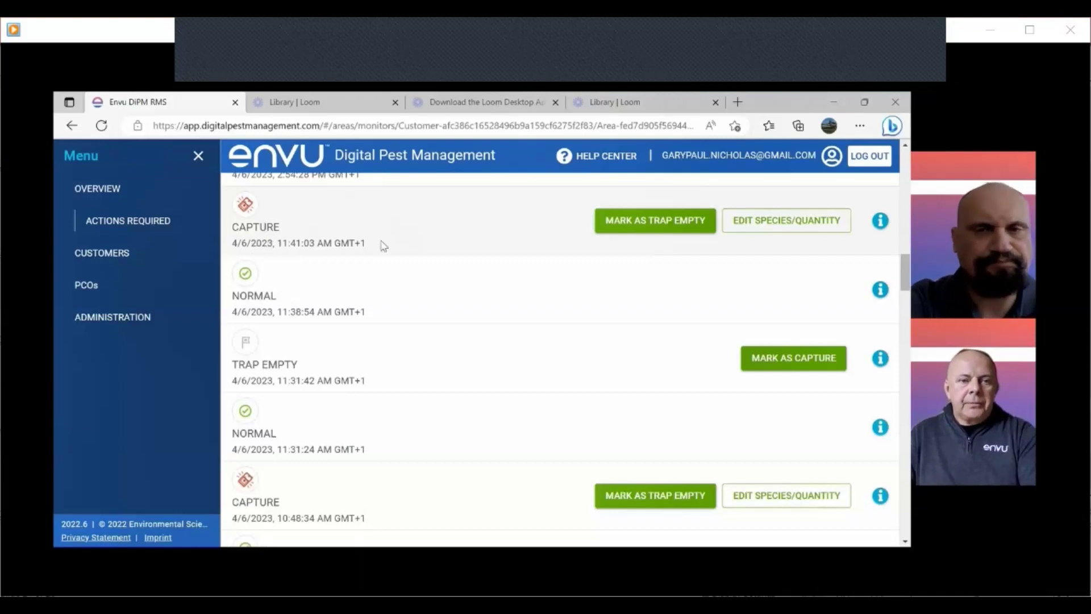
pyautogui.scroll(-4, 421, 239)
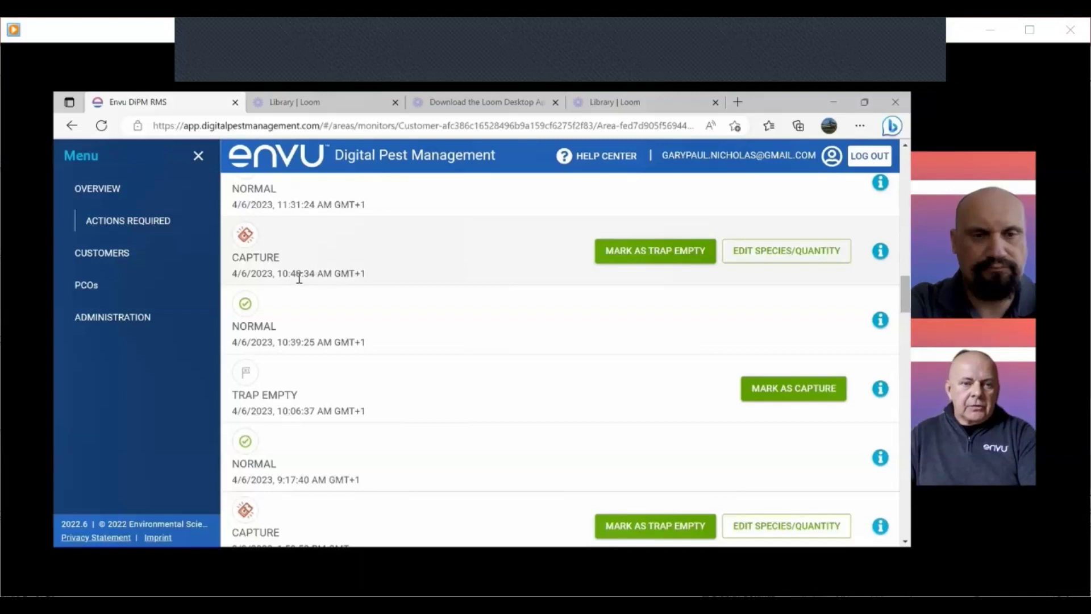
pyautogui.scroll(4, 301, 278)
pyautogui.scroll(1, 305, 277)
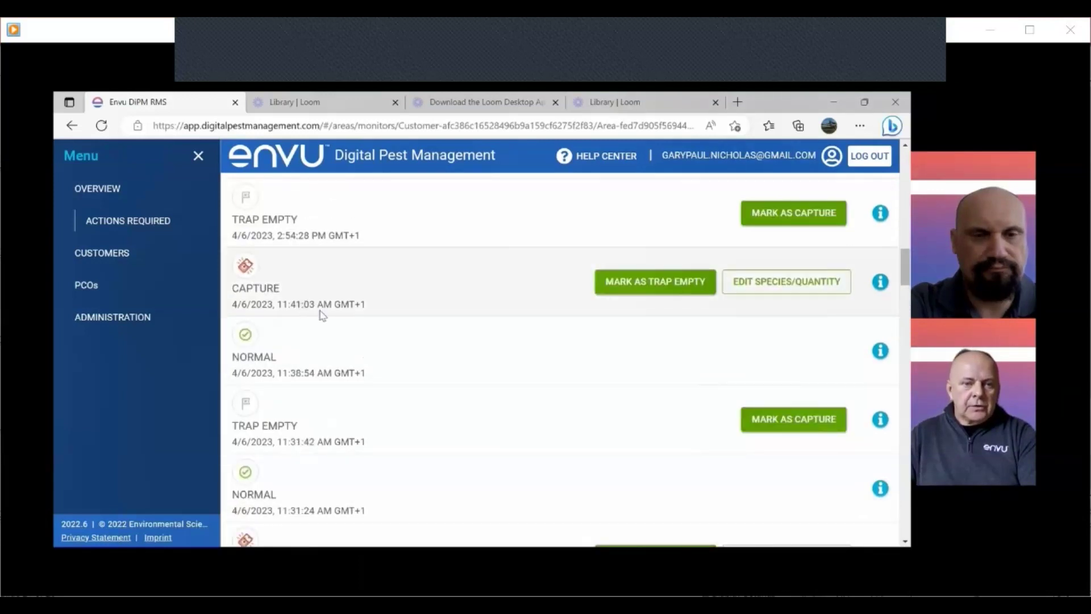
pyautogui.scroll(-3, 338, 326)
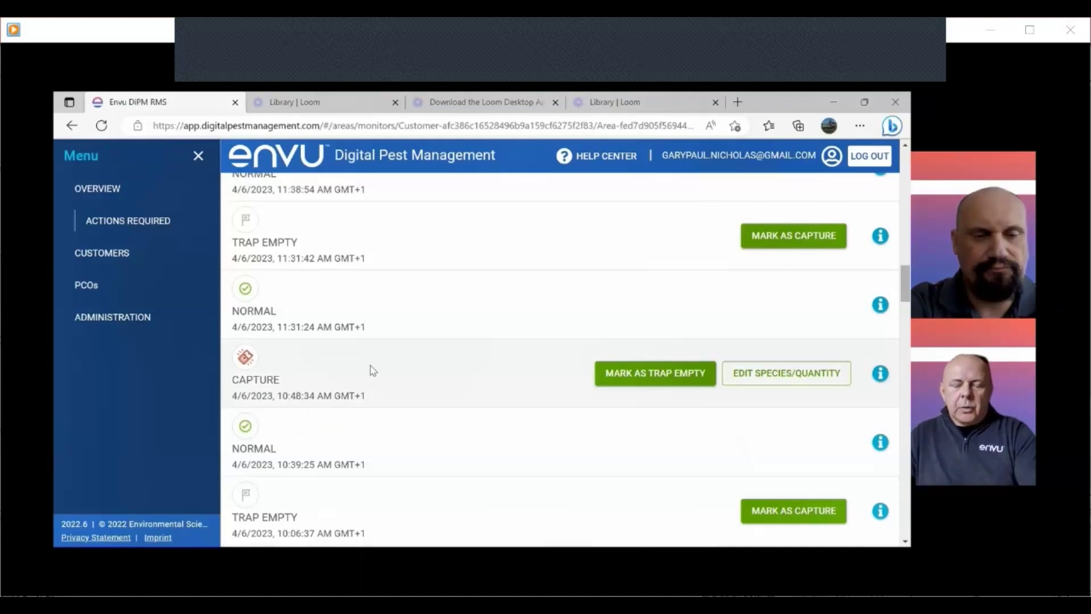
pyautogui.scroll(-5, 505, 368)
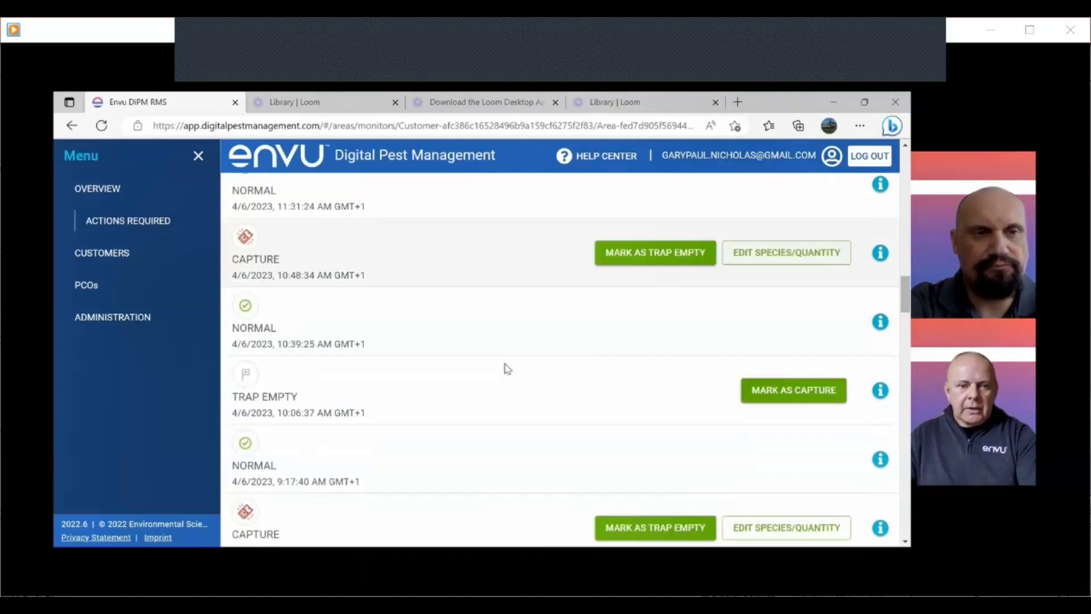
pyautogui.scroll(-2, 507, 368)
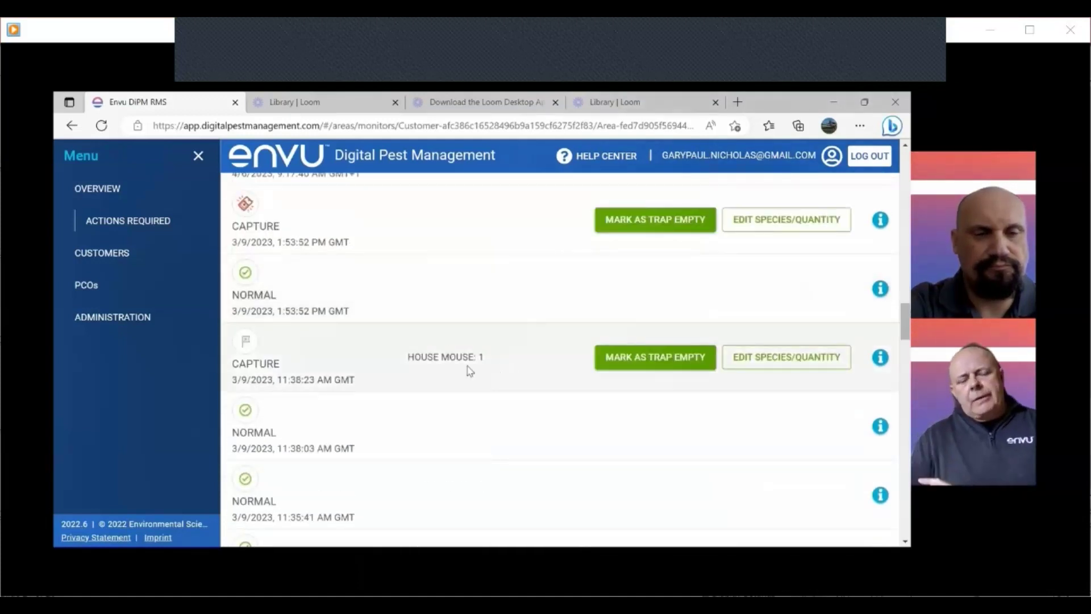
pyautogui.scroll(3, 470, 370)
pyautogui.scroll(1, 399, 388)
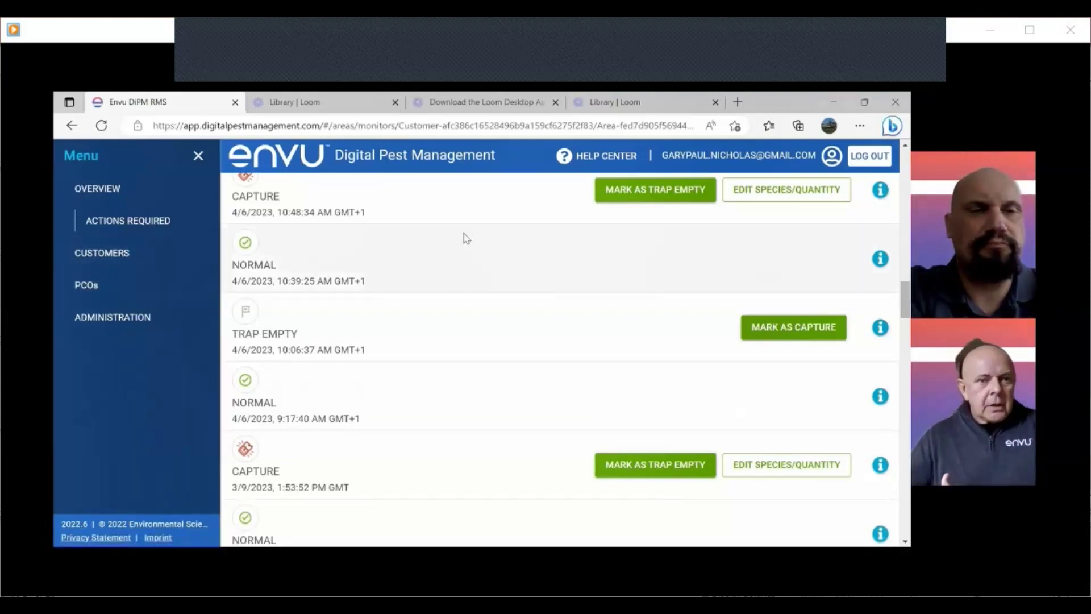
pyautogui.scroll(3, 392, 341)
pyautogui.scroll(10, 385, 353)
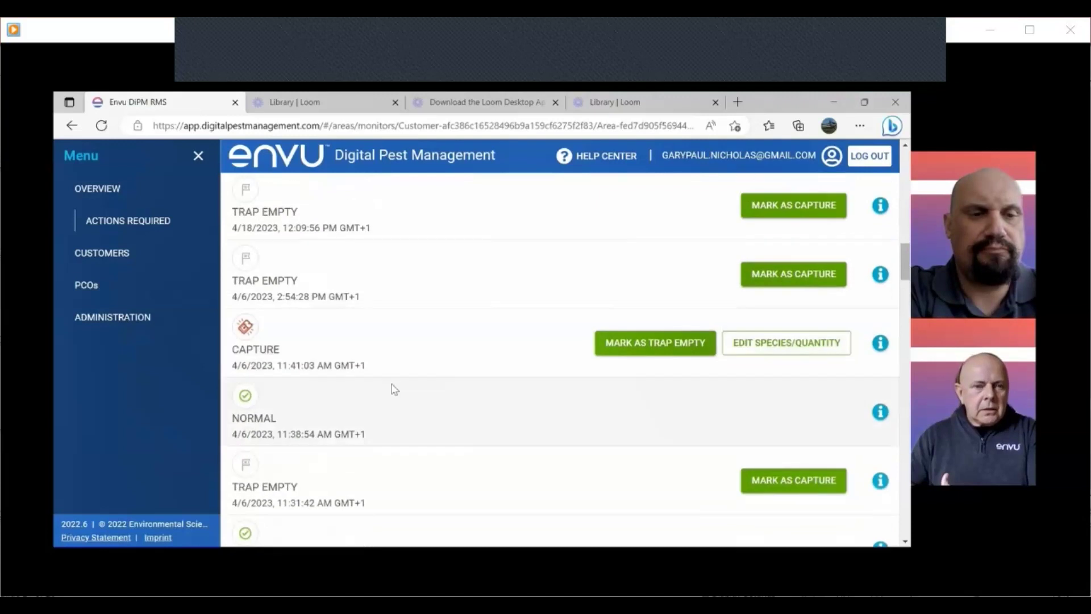
# Open the Research and Development Lab area page from the overview and show the device names on its floorplan.
pyautogui.click(91, 193)
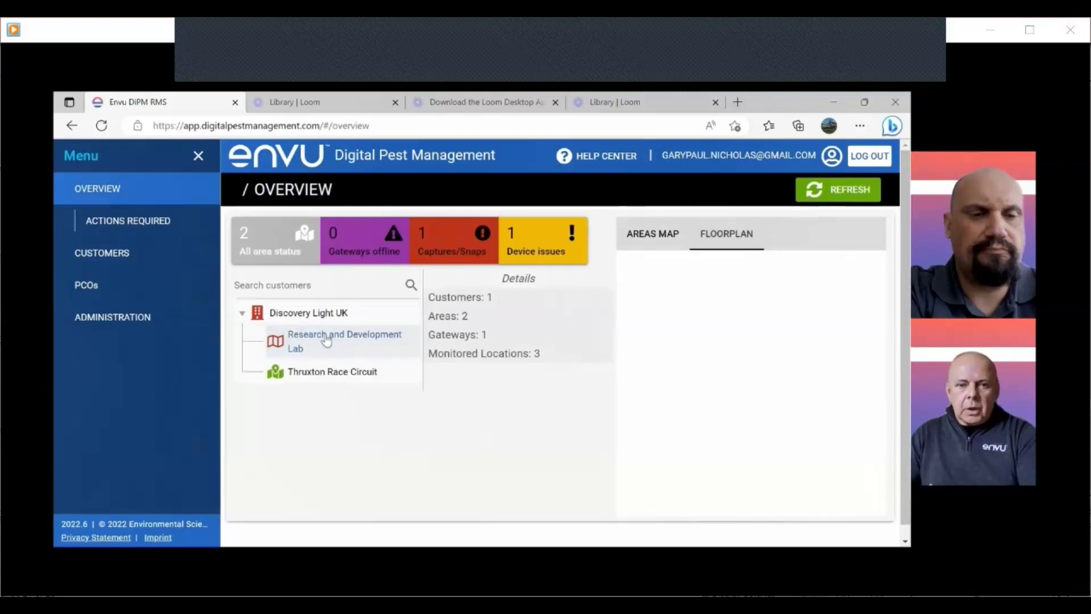
pyautogui.click(368, 347)
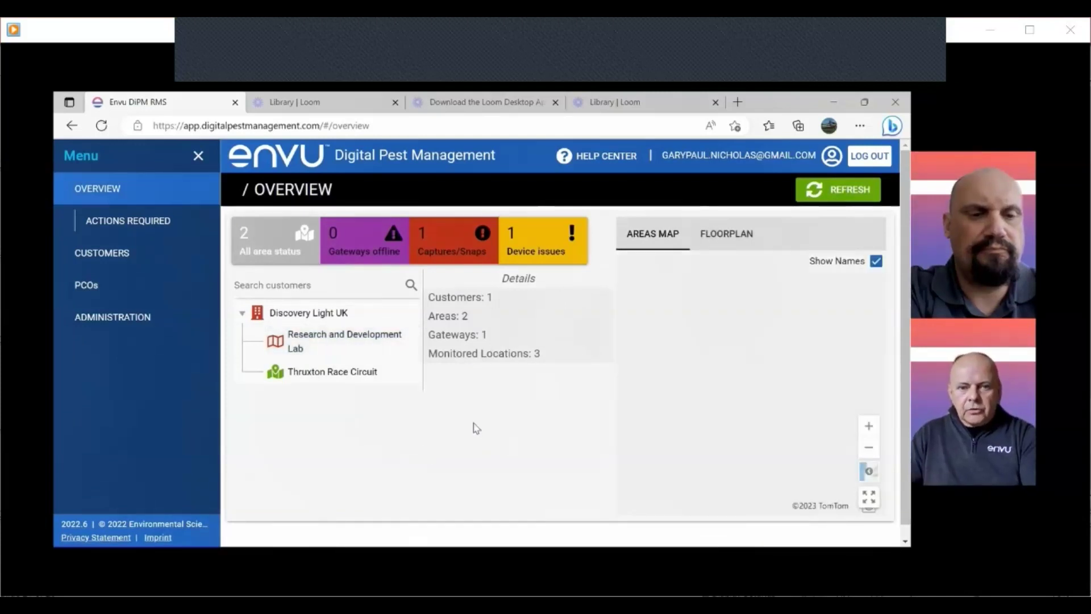
pyautogui.click(298, 348)
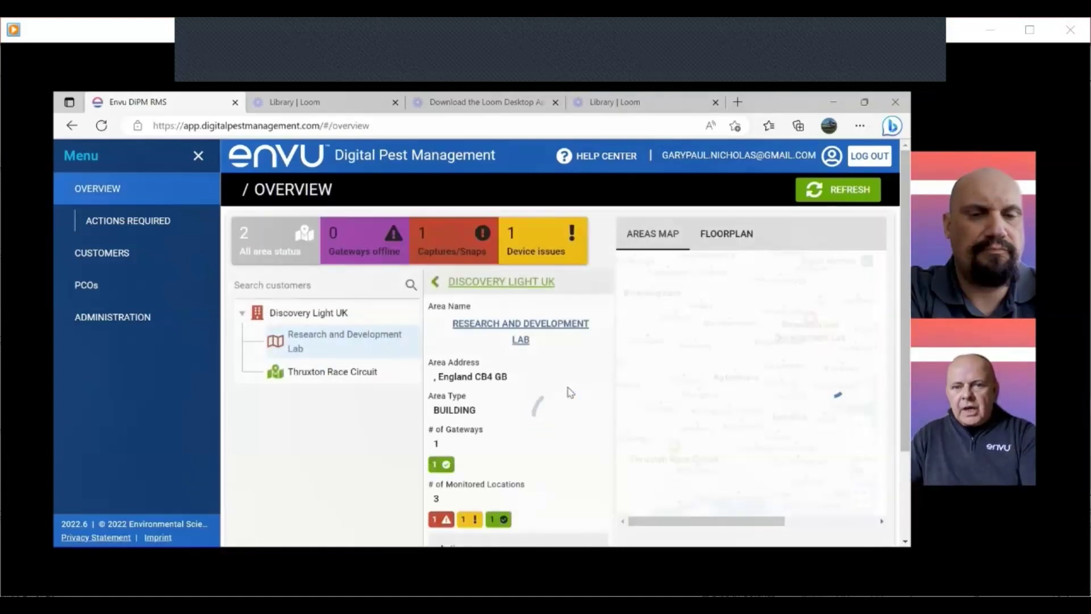
pyautogui.click(499, 328)
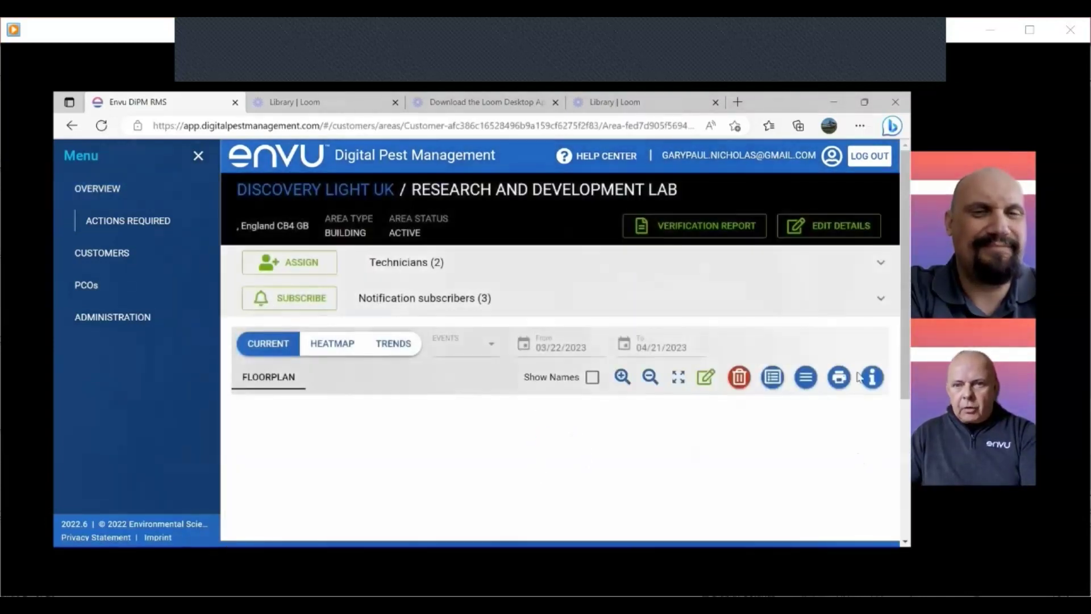
pyautogui.scroll(-2, 853, 432)
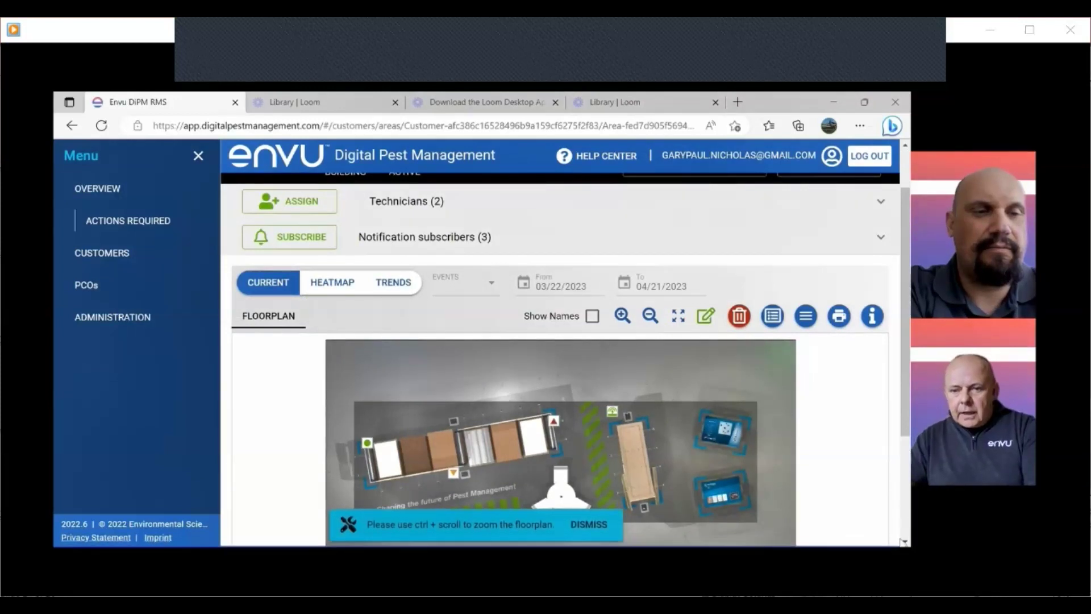
pyautogui.scroll(-1, 849, 438)
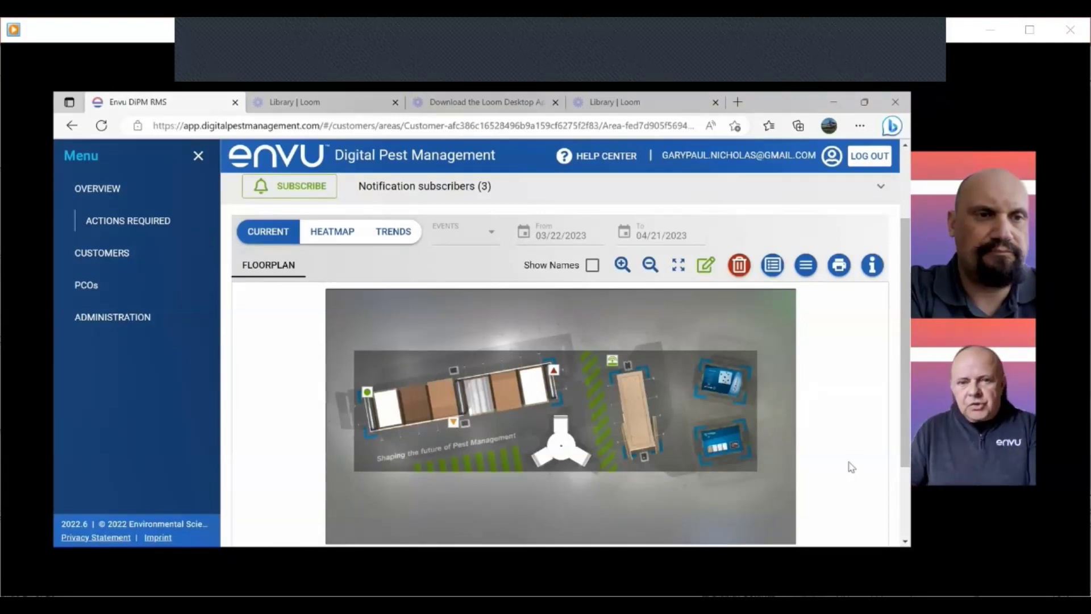
pyautogui.click(592, 265)
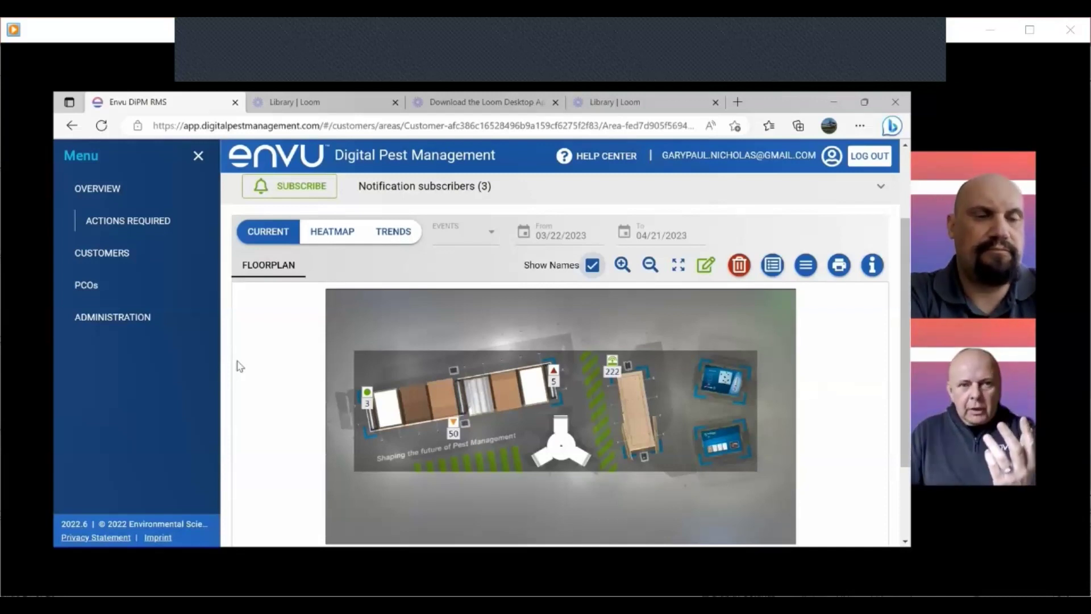
# Switch the floorplan to the heatmap of snaps and set its start date to 01/01/2023.
pyautogui.click(322, 233)
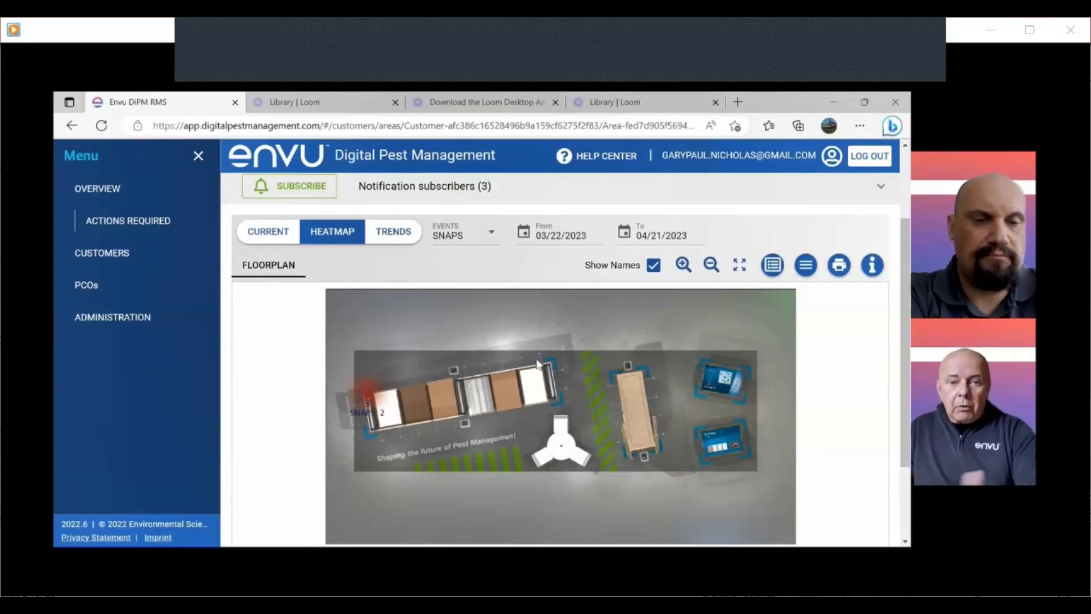
pyautogui.click(524, 236)
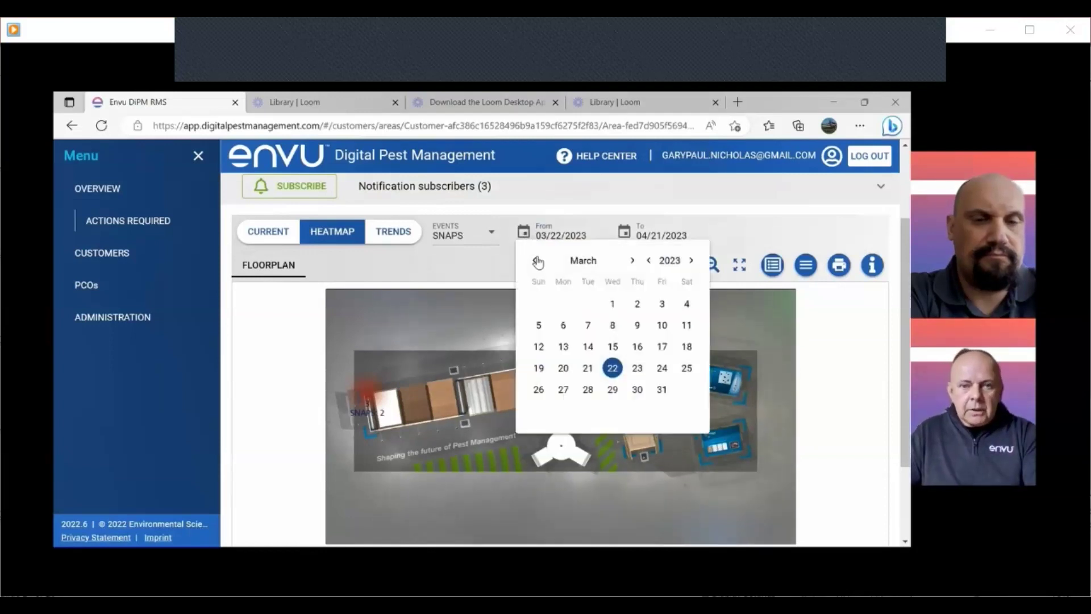
pyautogui.click(533, 260)
pyautogui.click(533, 260)
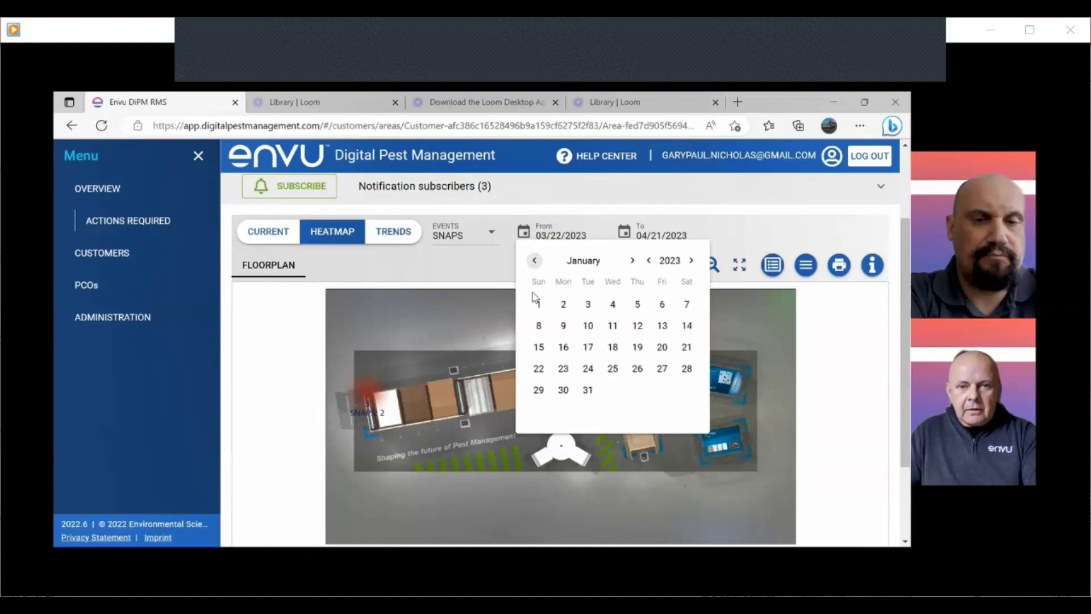
pyautogui.click(541, 305)
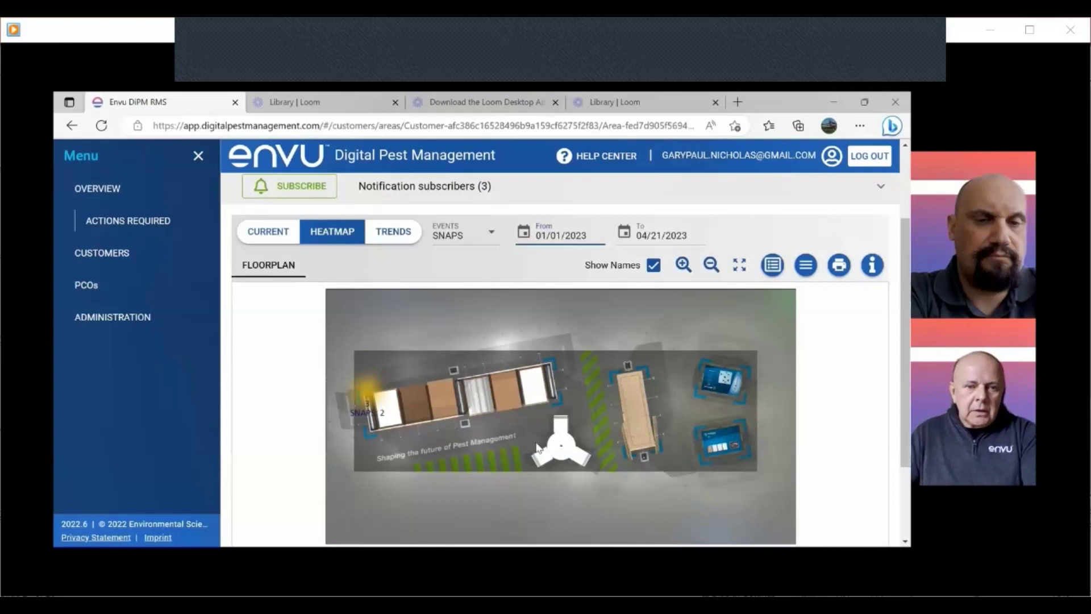
# Check the details of monitored location 3 on the heatmap and compare the heatmap with the current status view.
pyautogui.click(366, 388)
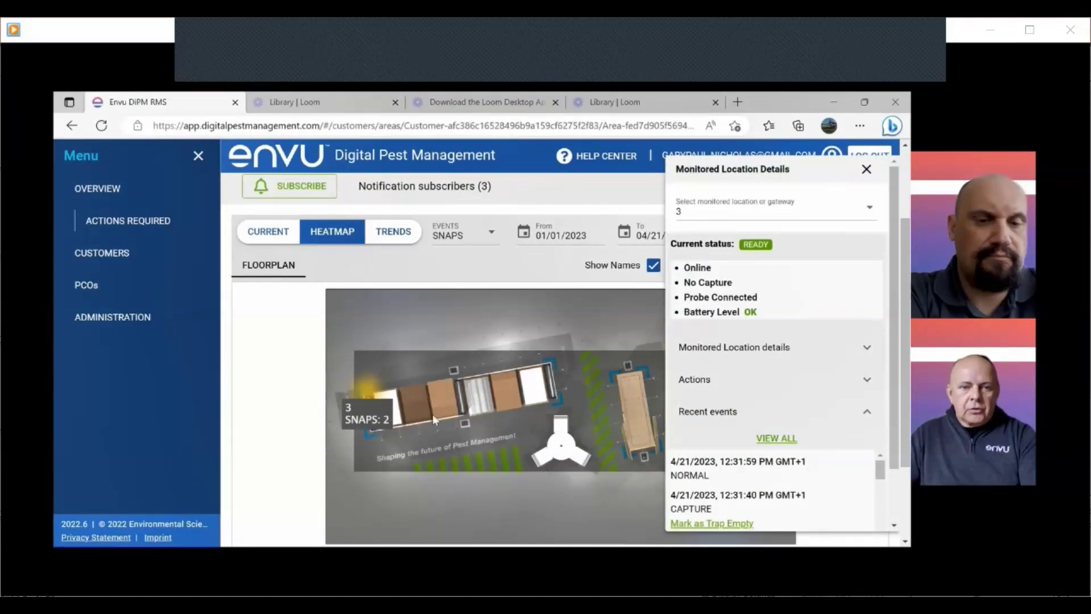
pyautogui.click(457, 374)
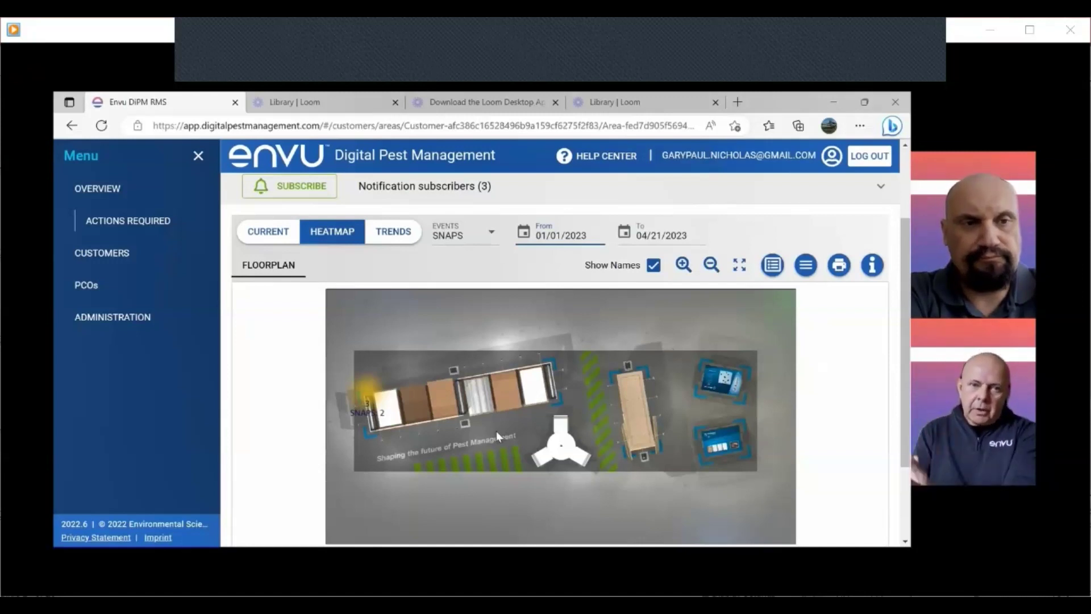
pyautogui.click(273, 233)
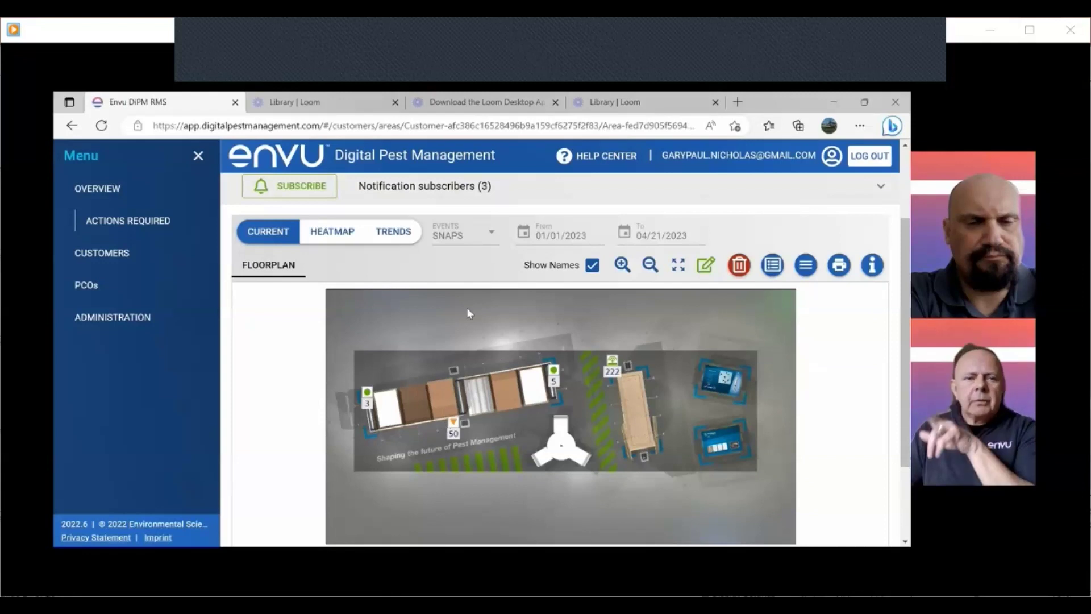
pyautogui.click(325, 234)
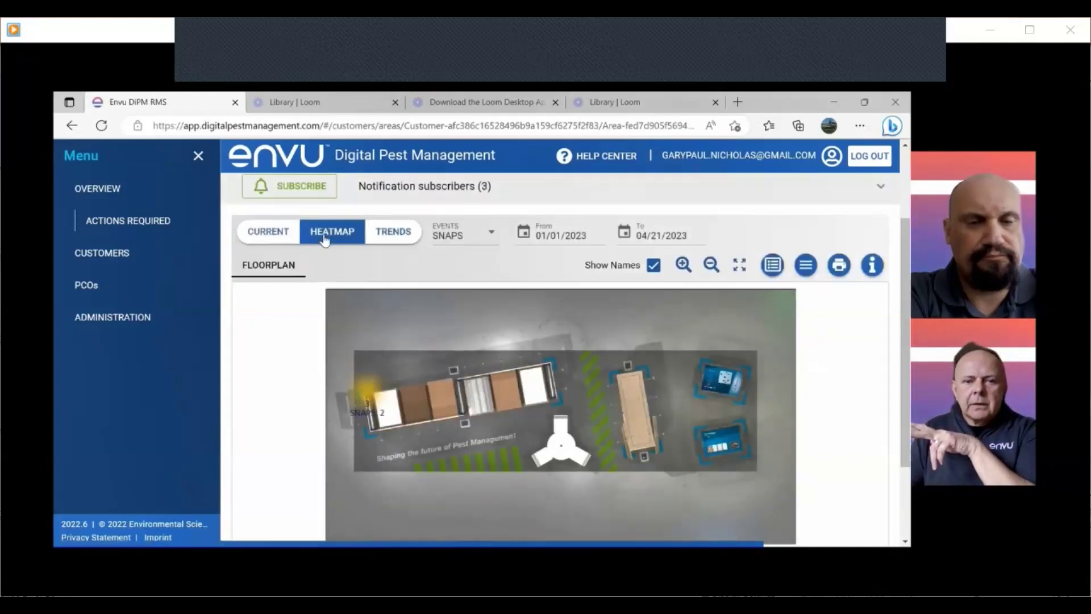
# Set the heatmap's start date to 04/01/2023 and check the details of monitored location 3.
pyautogui.click(522, 233)
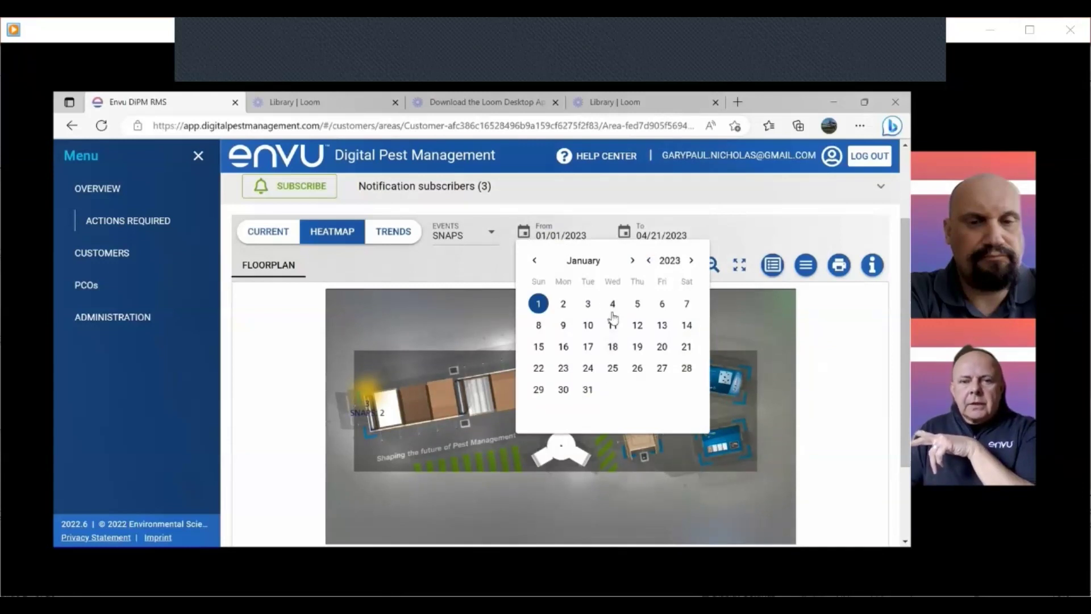
pyautogui.click(631, 260)
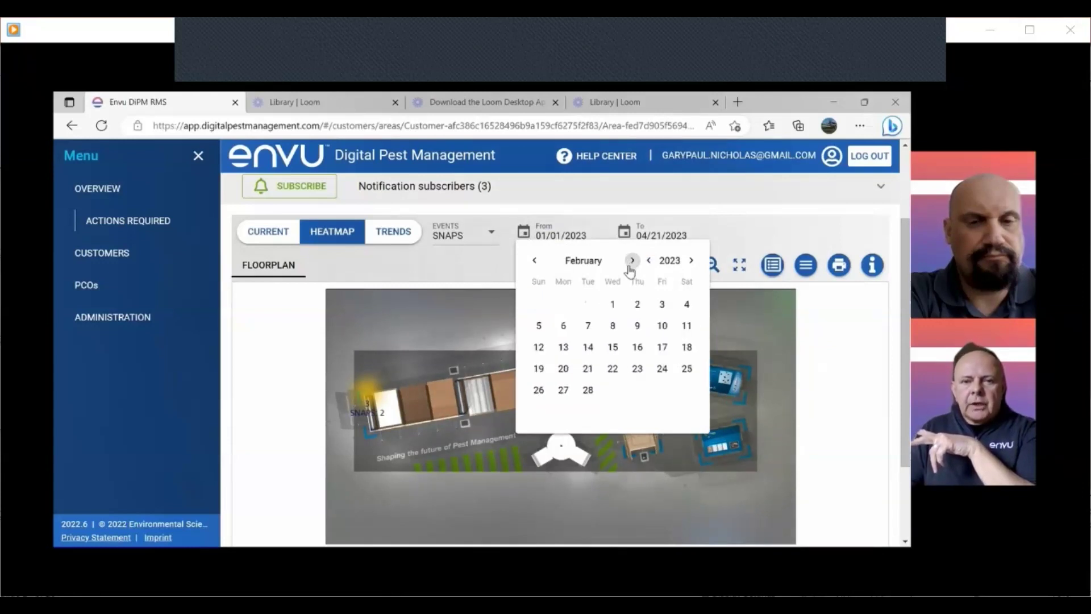
pyautogui.click(632, 260)
pyautogui.click(631, 260)
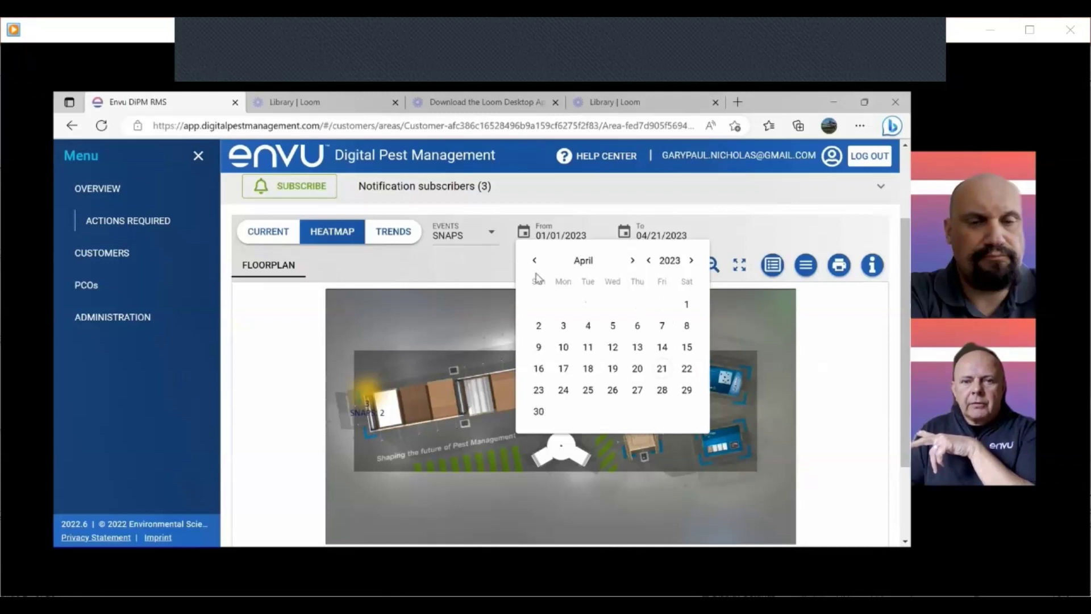
pyautogui.click(687, 305)
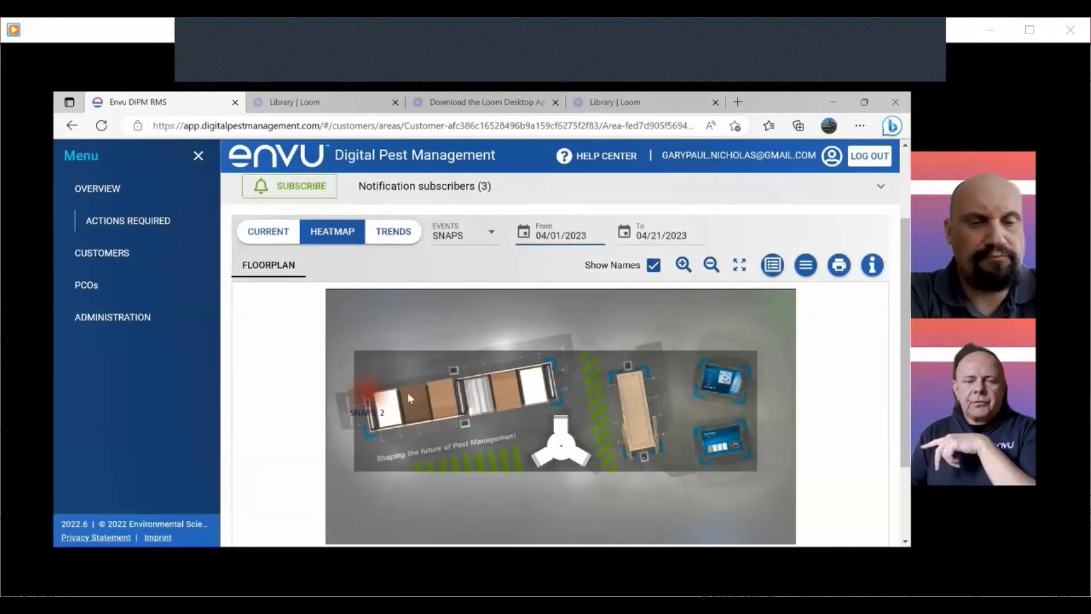
pyautogui.click(369, 381)
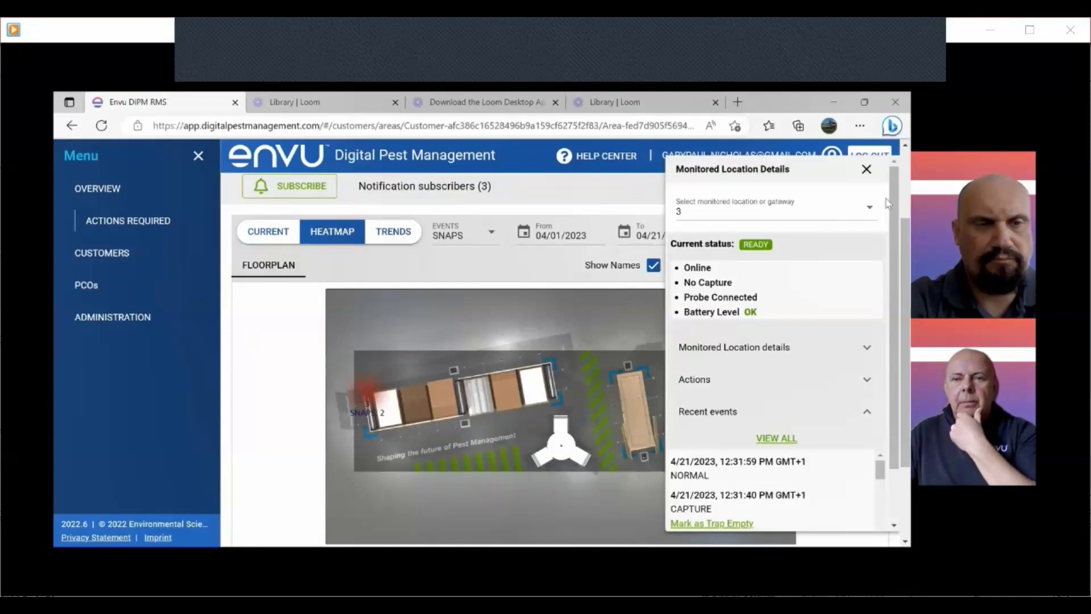
pyautogui.click(867, 170)
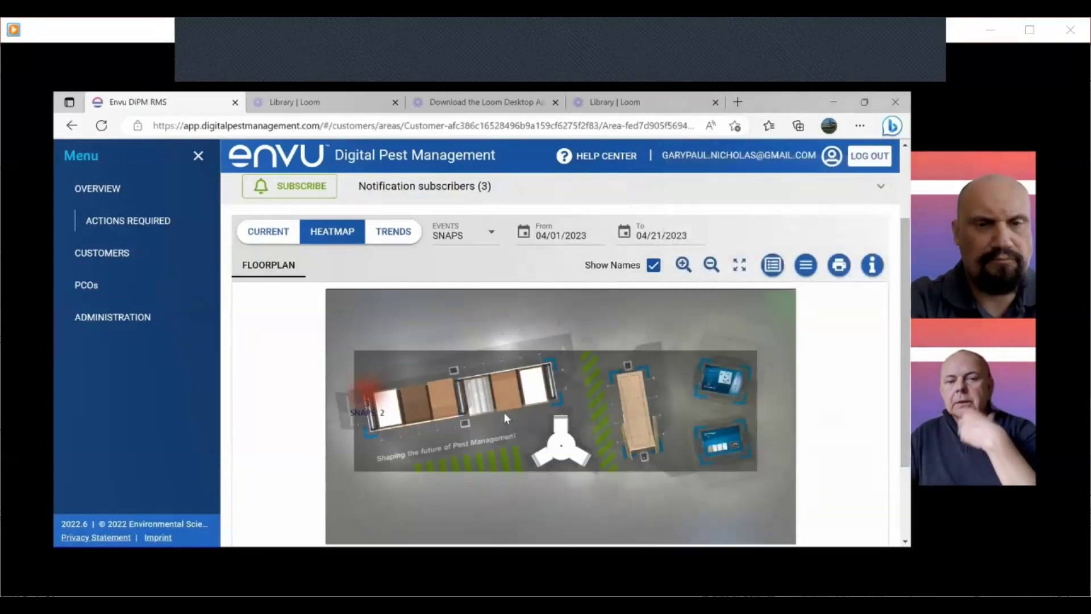